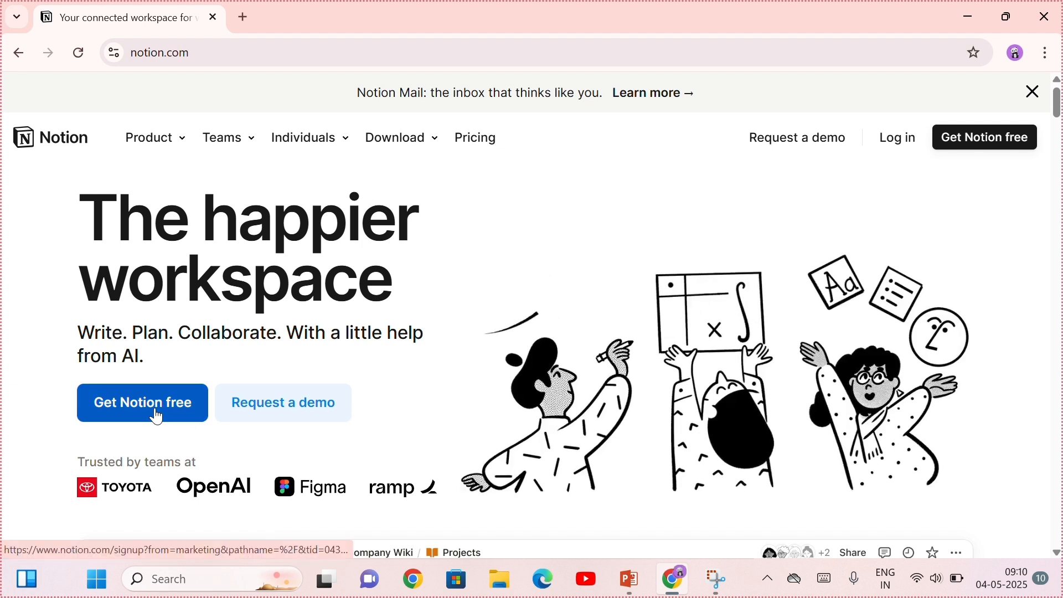
- Sign up for a free Notion account by continuing with the existing Google account
click(157, 415)
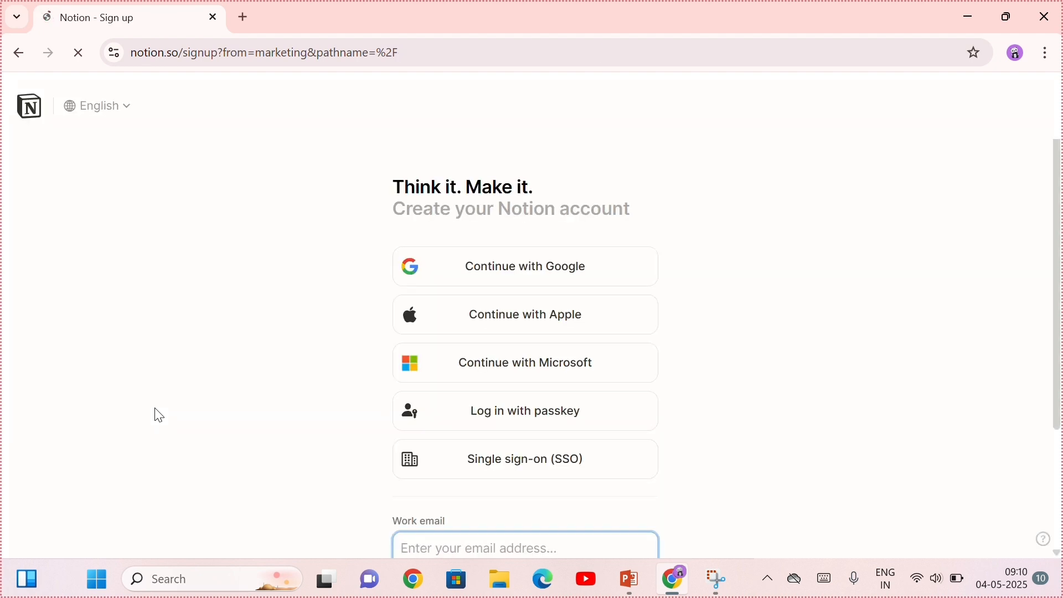
click(451, 266)
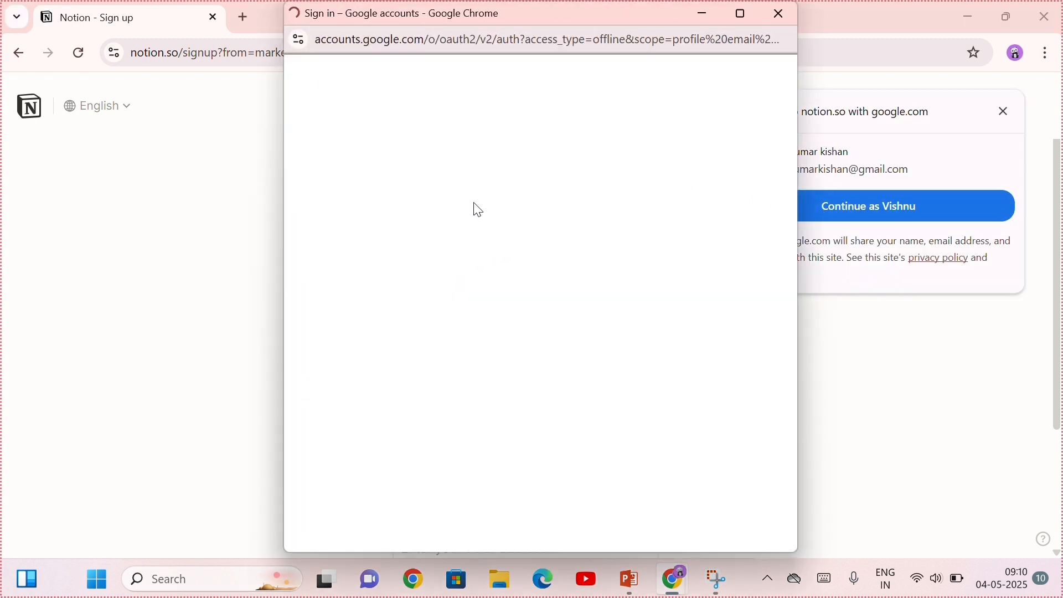
click(617, 155)
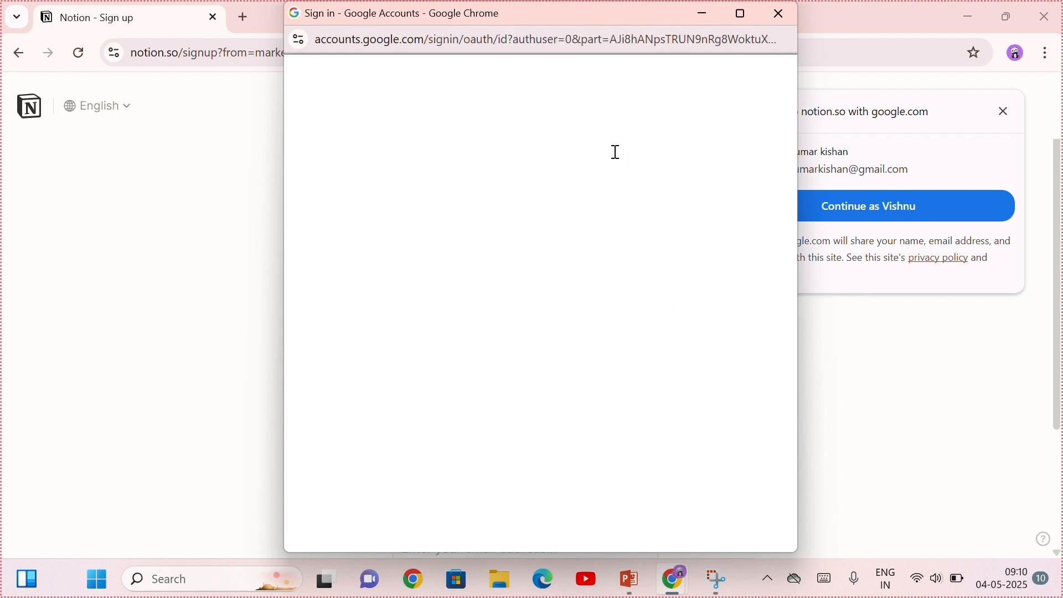
click(730, 306)
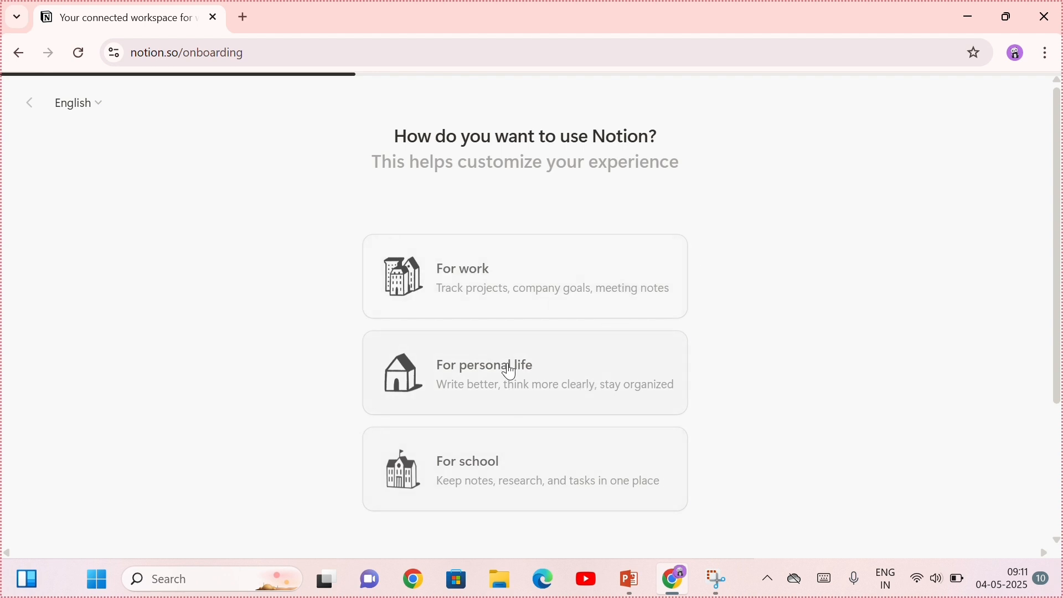
- Answer the two onboarding usage questions with "For personal life" and "On my own", continuing past each
click(486, 366)
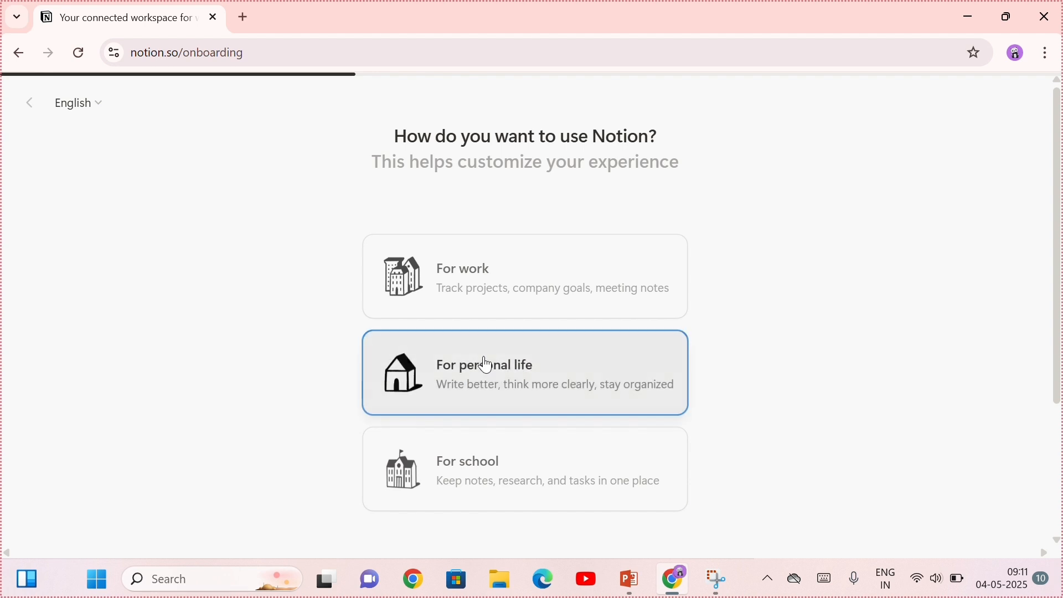
click(641, 286)
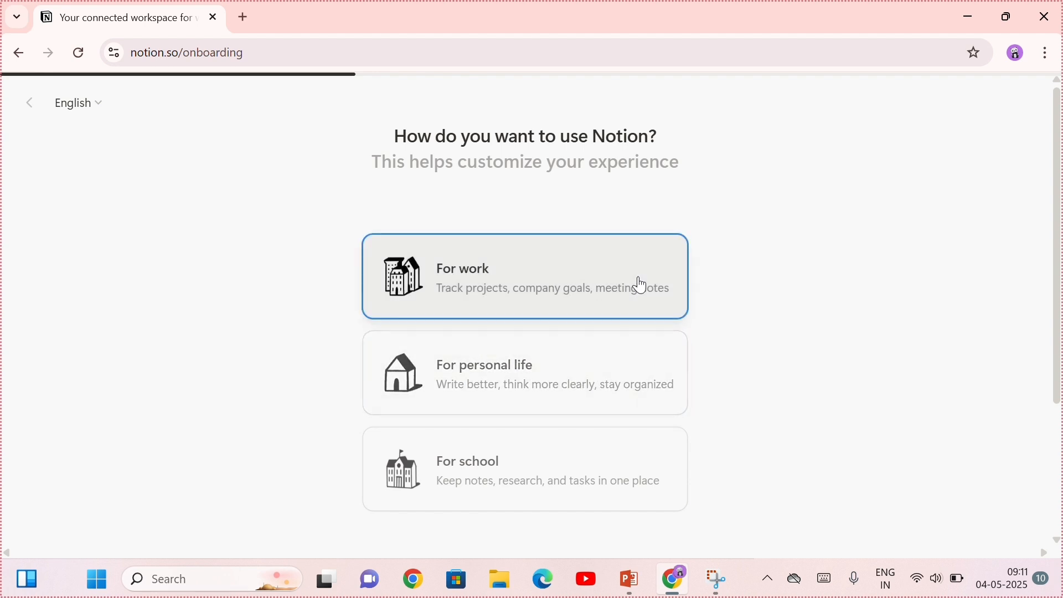
click(584, 369)
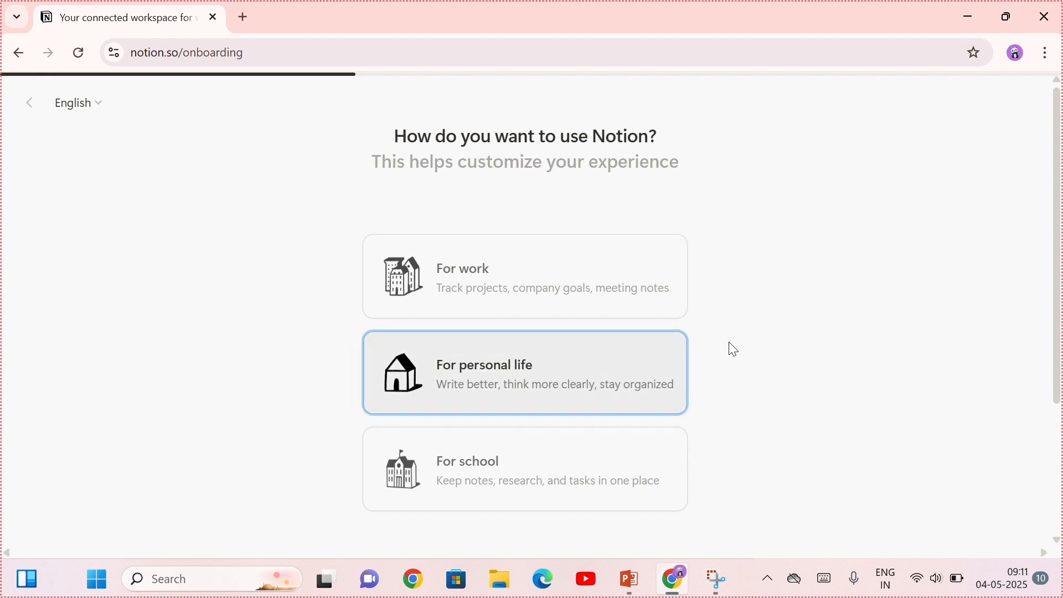
key(ctrl+minus)
key(ctrl+minus)
key(ctrl+minus)
key(ctrl+minus)
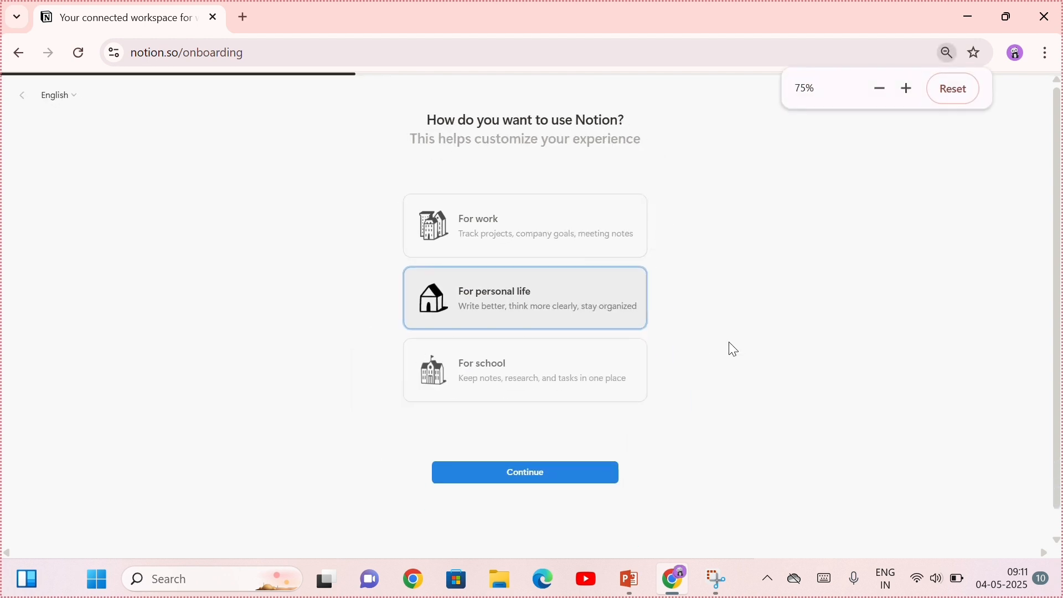
key(ctrl+plus)
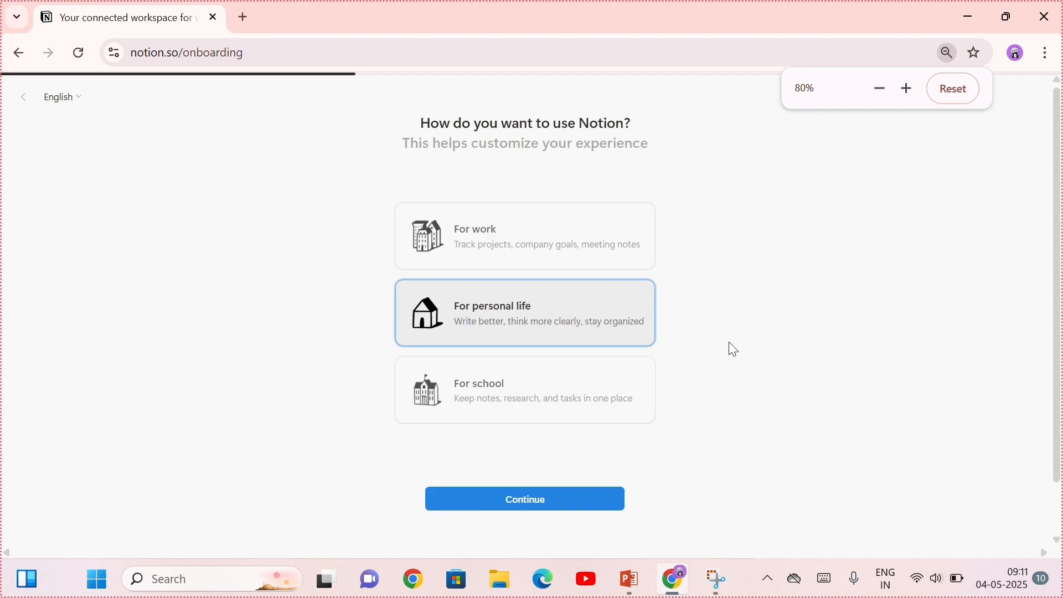
click(529, 501)
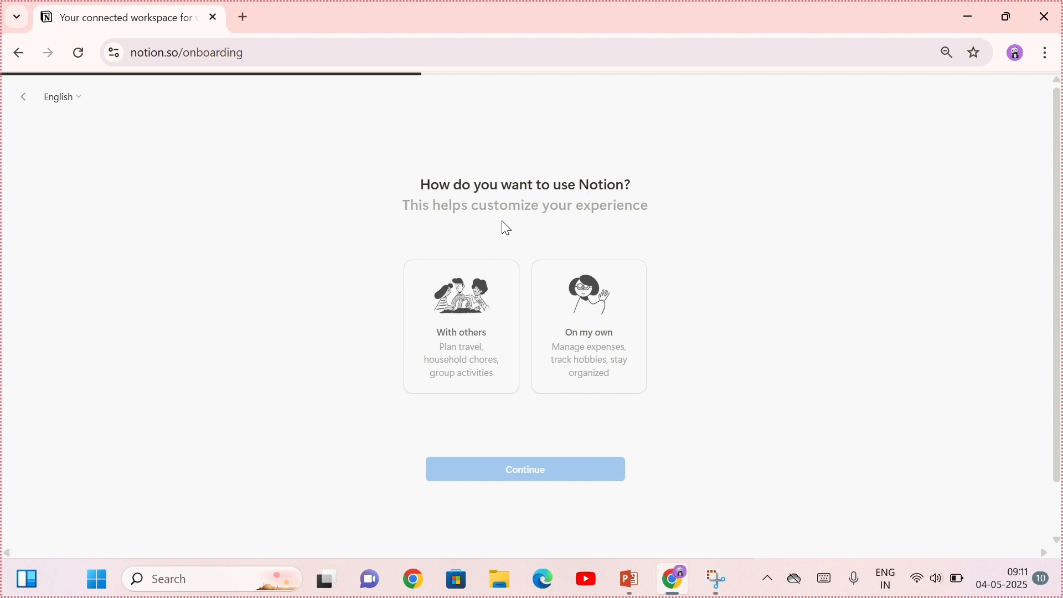
click(622, 302)
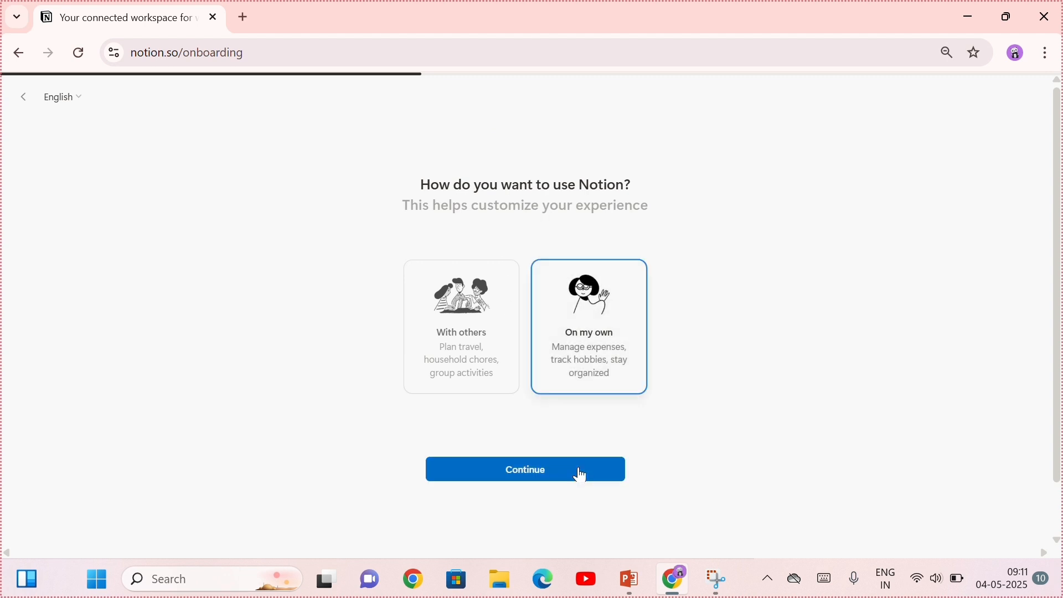
click(581, 475)
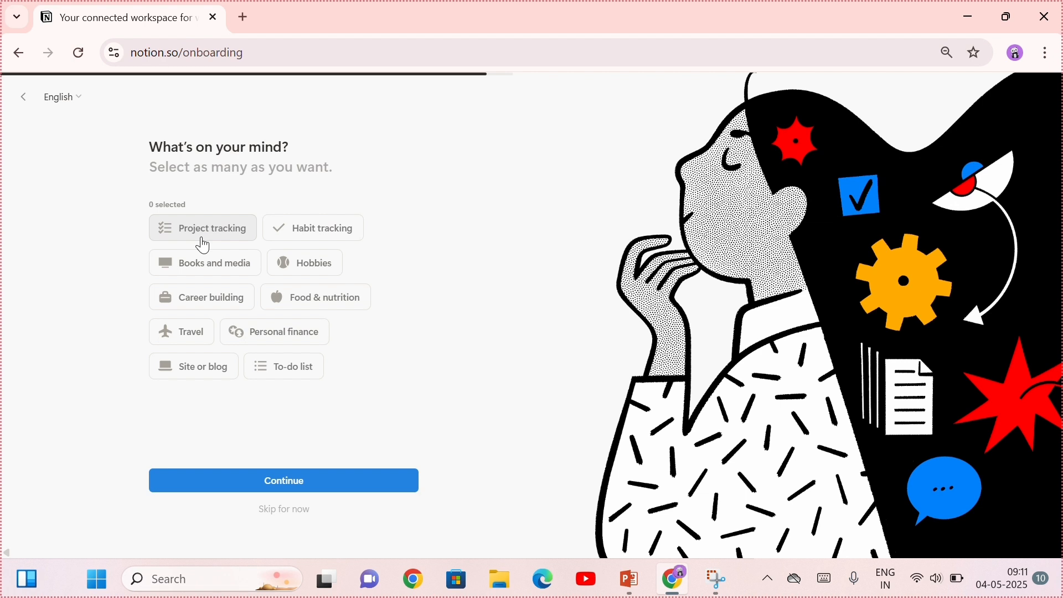
- Select Project tracking, Books and media, Career building, Personal finance and Habit tracking as interests and continue
click(204, 245)
click(205, 274)
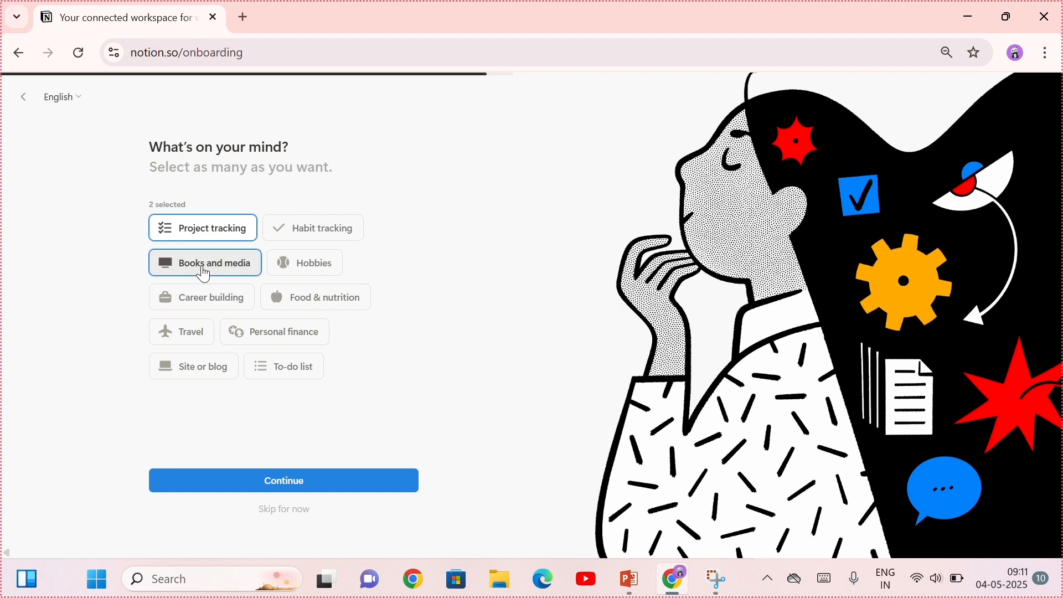
click(206, 305)
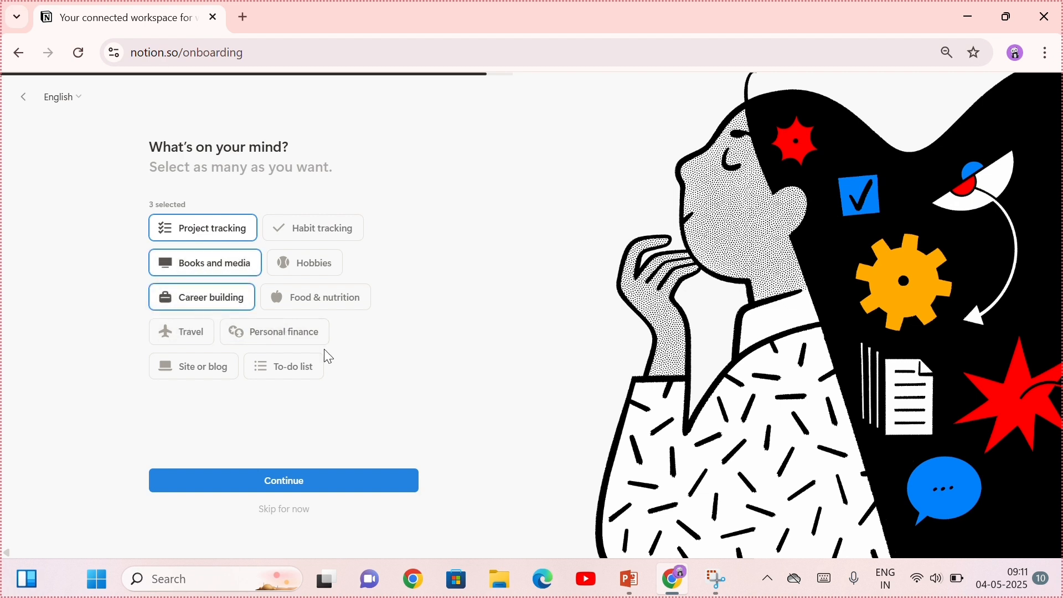
click(289, 335)
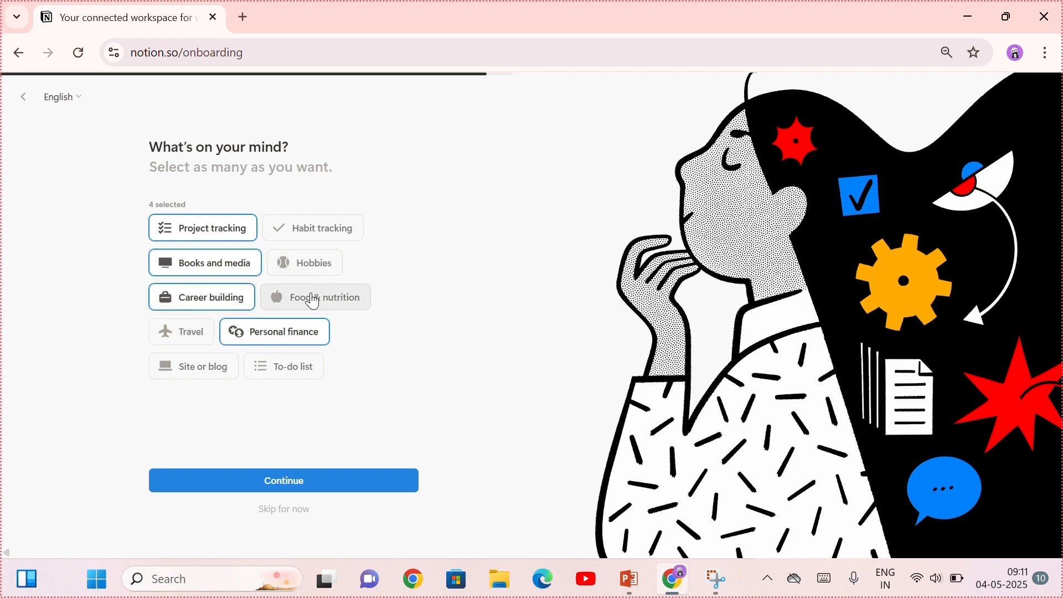
click(322, 233)
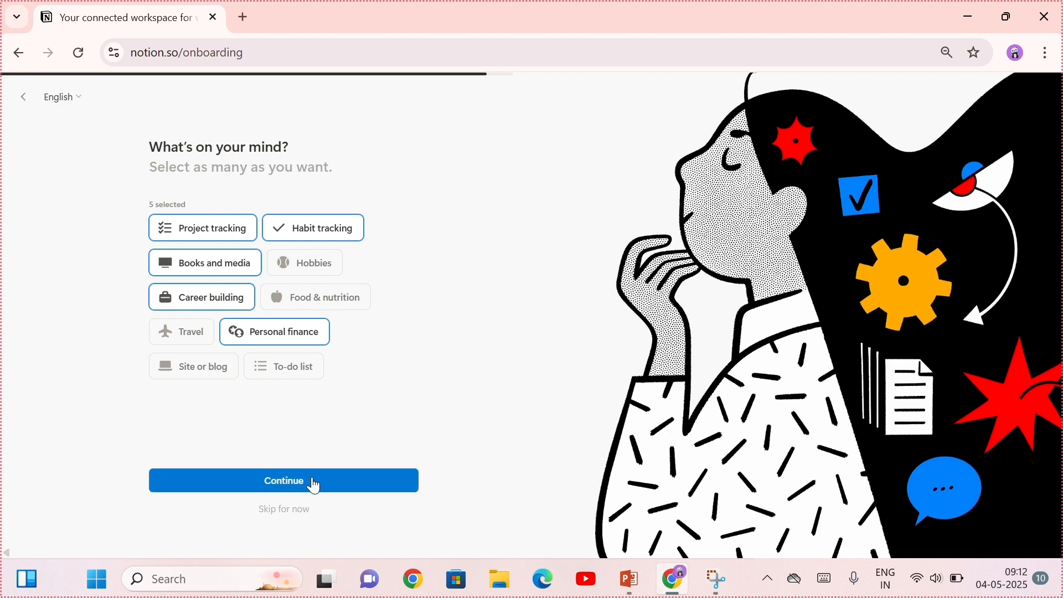
click(314, 483)
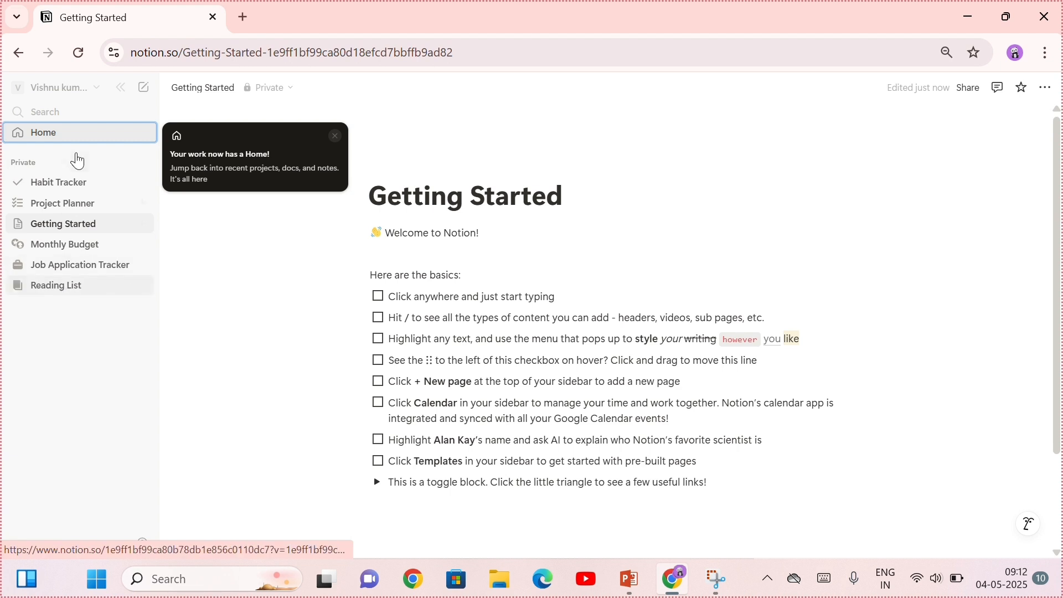
- Add a new private page titled "SECOND BRAIN"
mouse_move(102, 165)
click(141, 164)
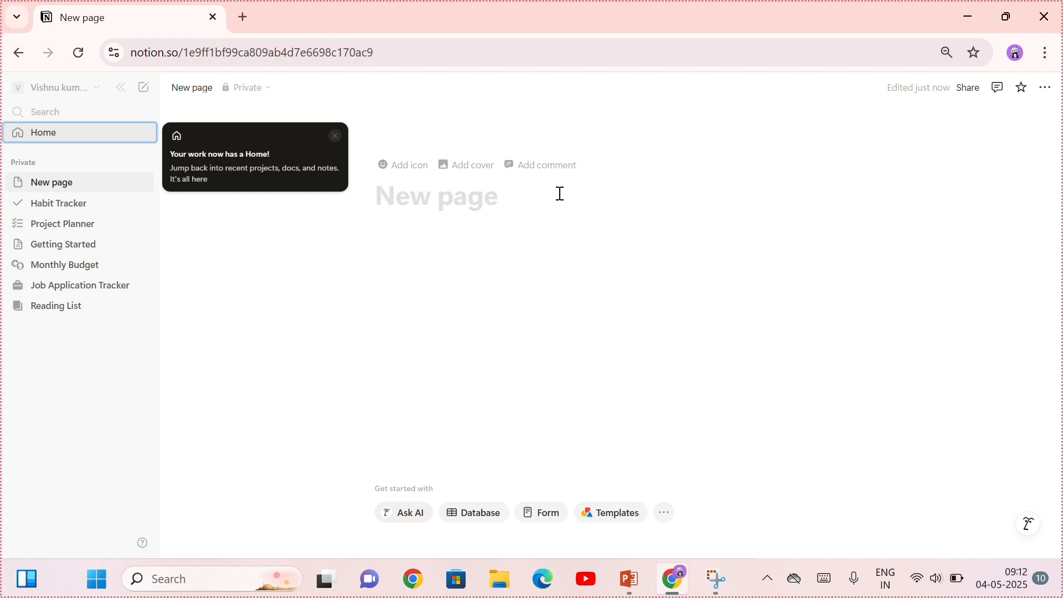
text(SE)
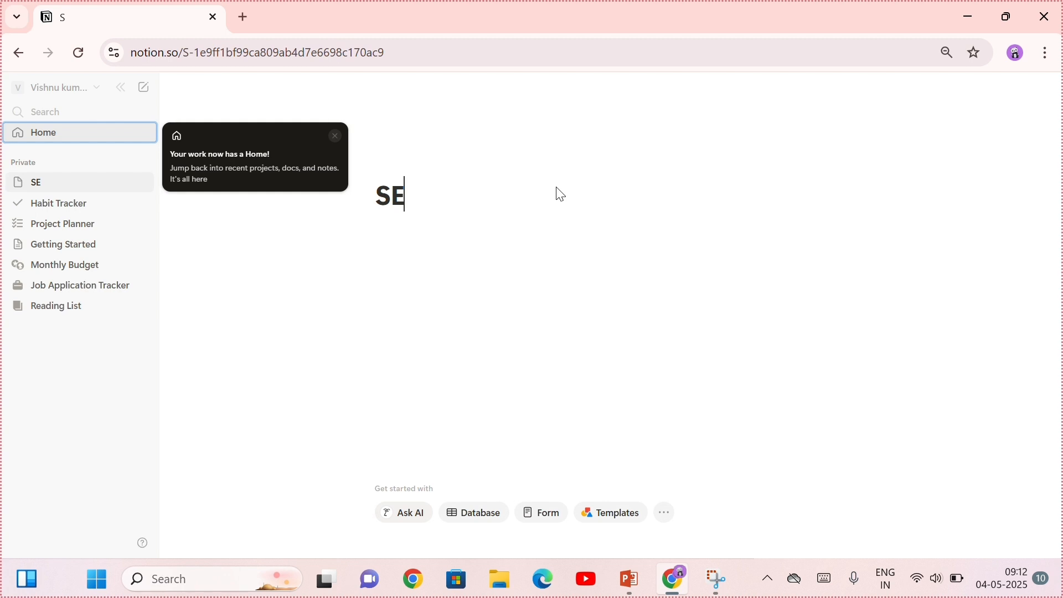
text(COND BRAN)
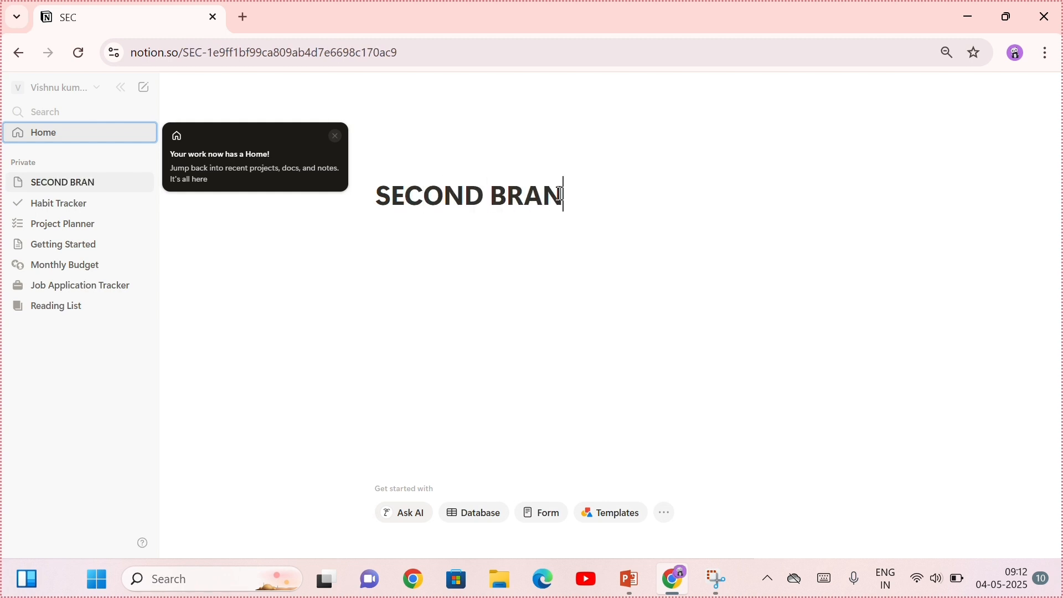
key(BackSpace)
text(IN)
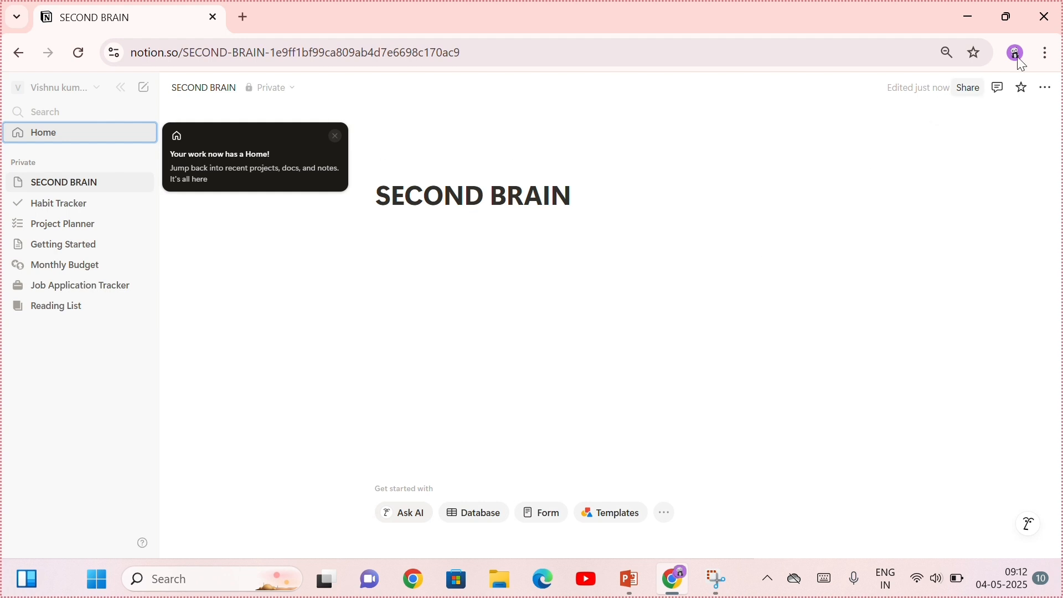
- Set the SECOND BRAIN page to full width with small text and the Serif font, and collapse the sidebar
click(1052, 91)
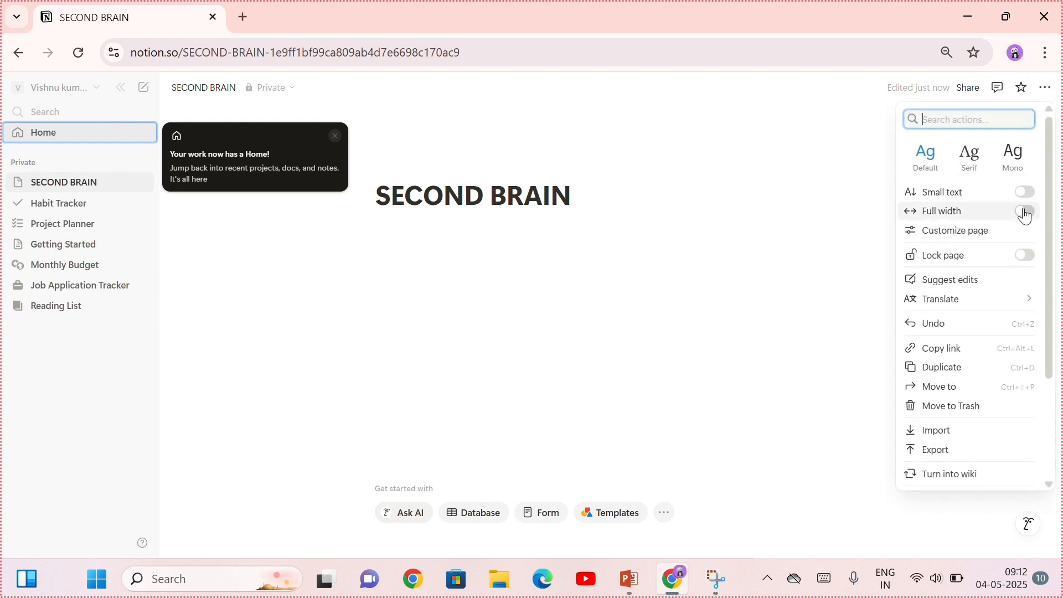
click(1027, 213)
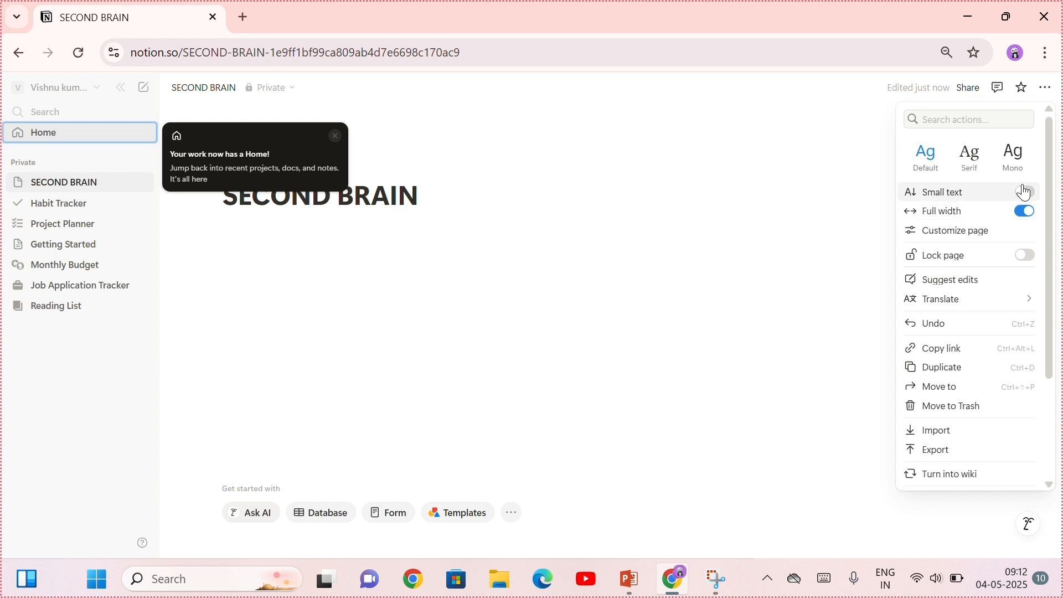
click(1025, 192)
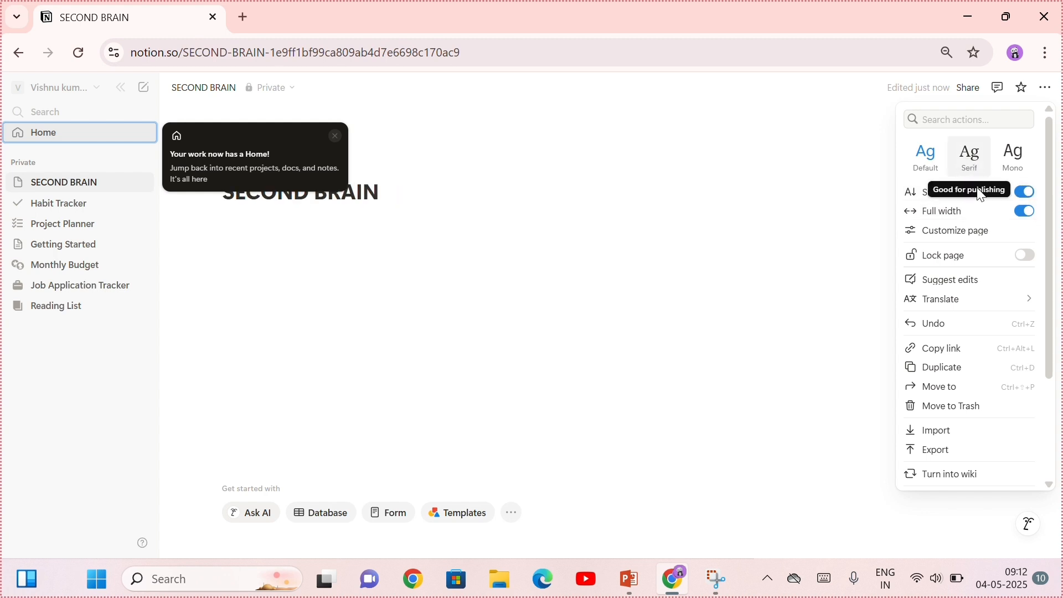
click(976, 166)
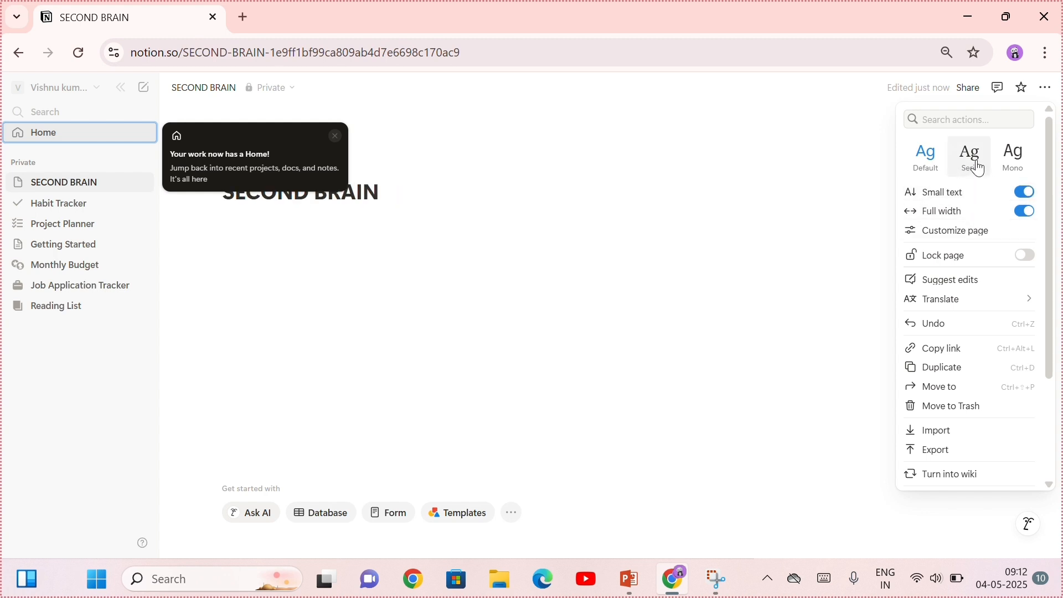
click(405, 293)
click(398, 244)
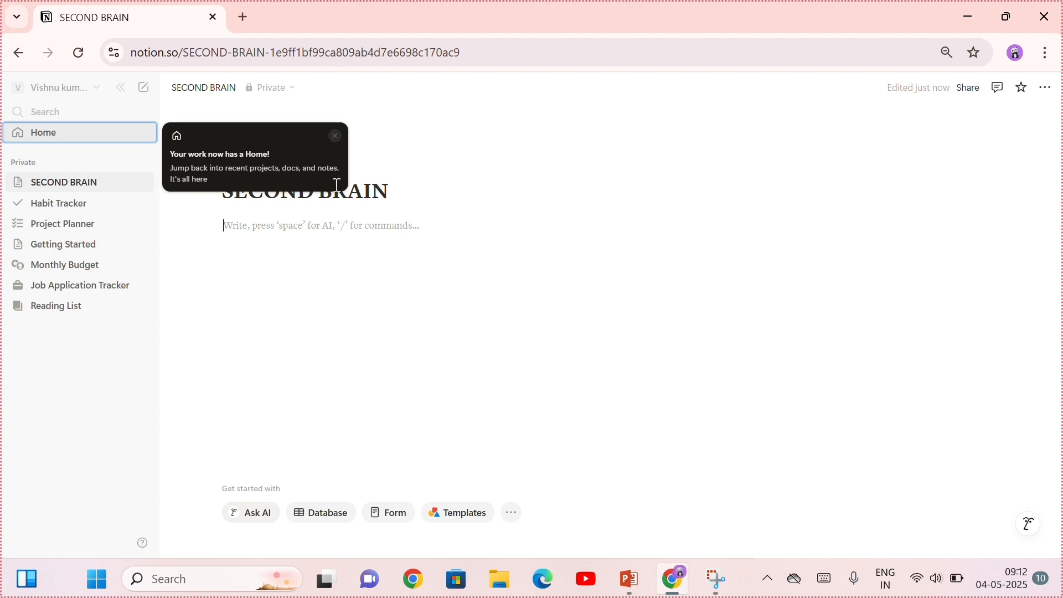
click(116, 86)
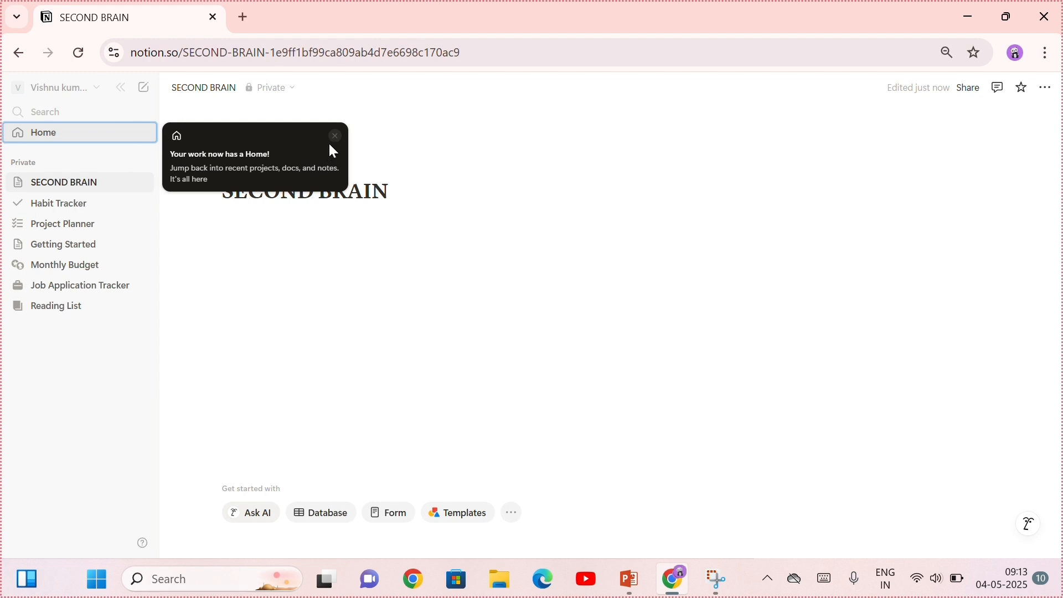
click(121, 87)
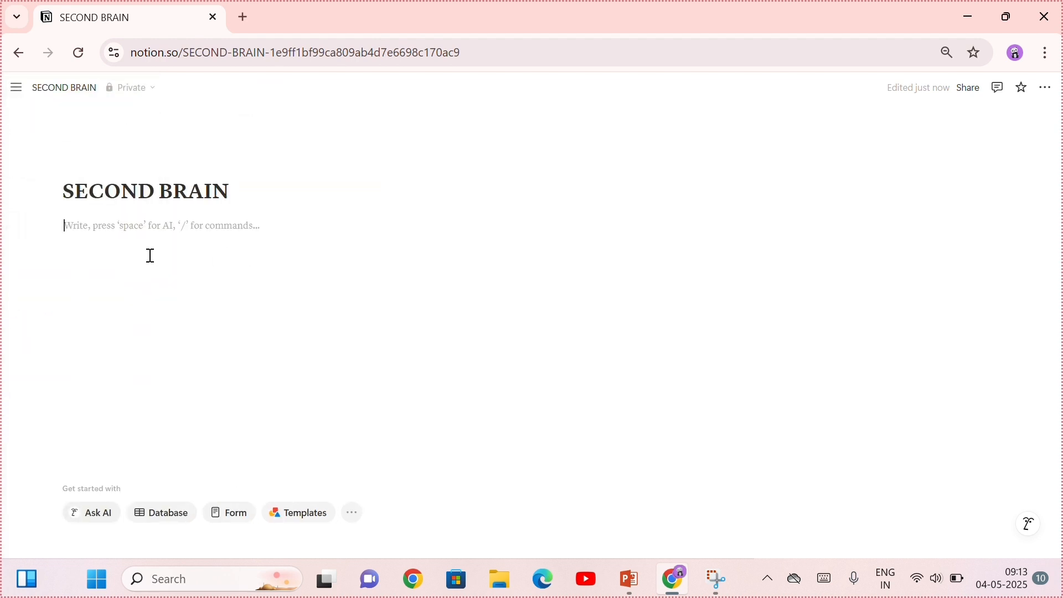
- Generate an AI block from the prompt "I WANT TO CREATE AN SOCIAL MEDIA PLAN FOR NEXT 40 DAYS TO CREATE AN SUMMARY OF AI TOOL"
key(space)
text(I WA)
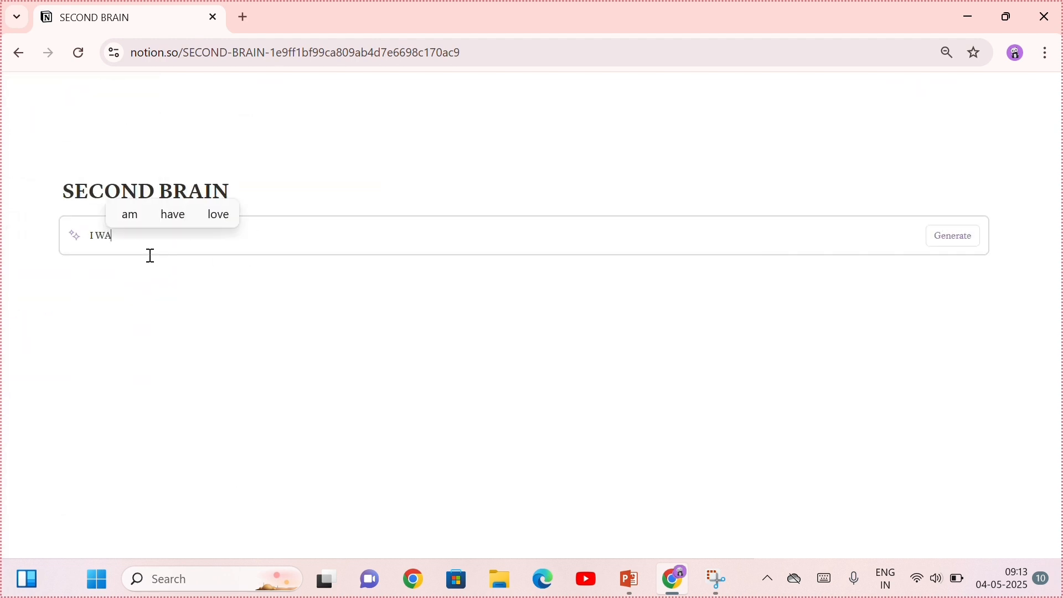
text(NT TO CREA)
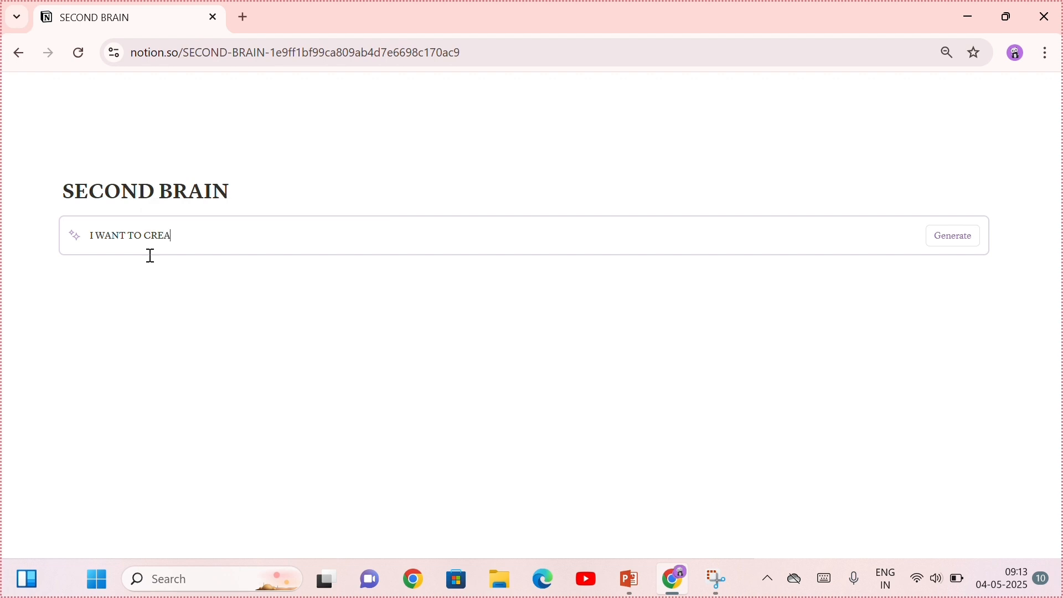
text(TE AN SOCIA)
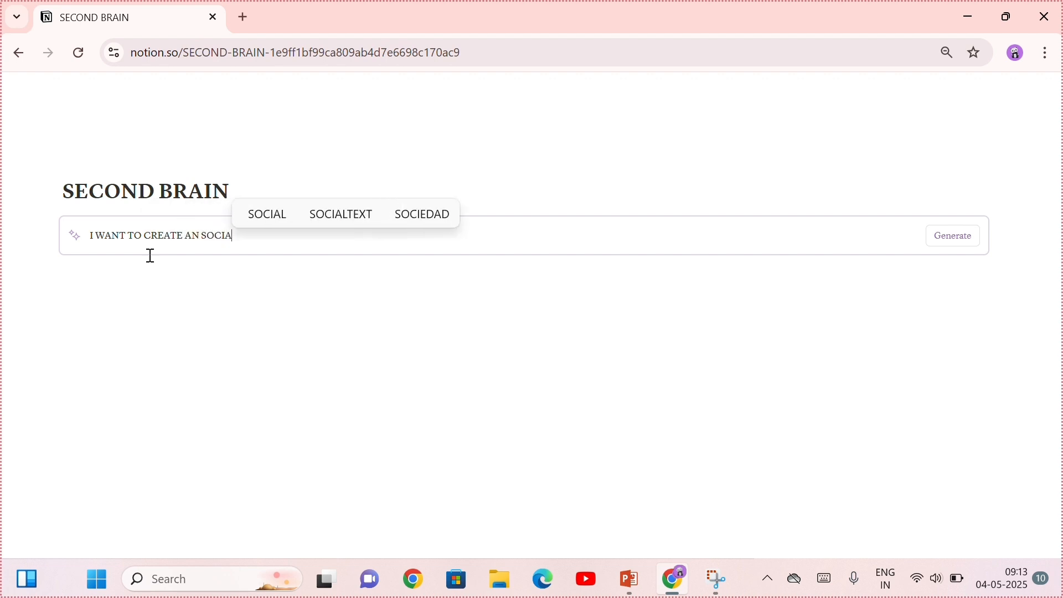
text(L MEDI)
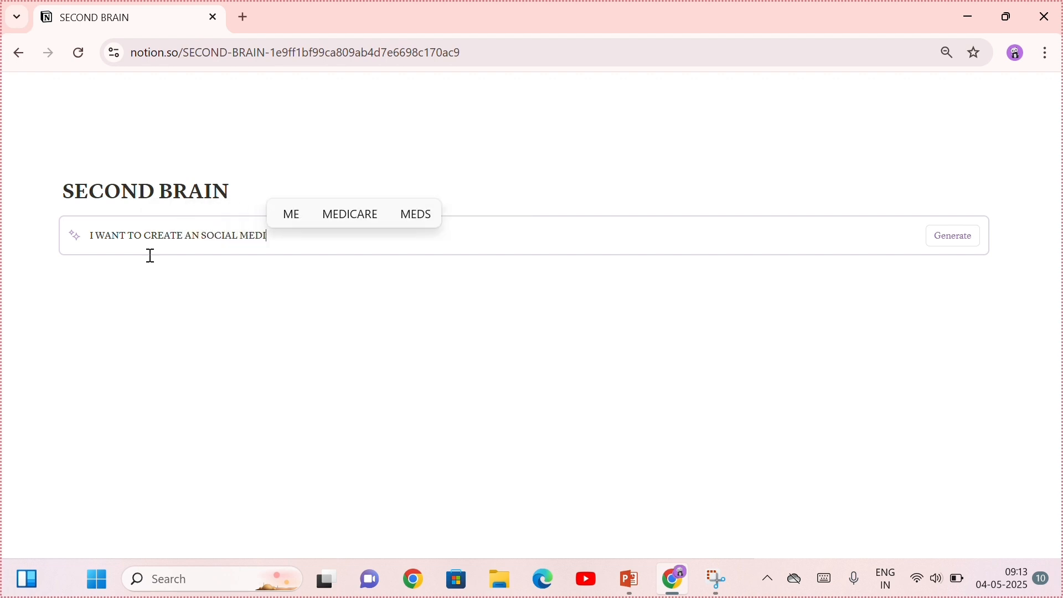
text(A PLAN )
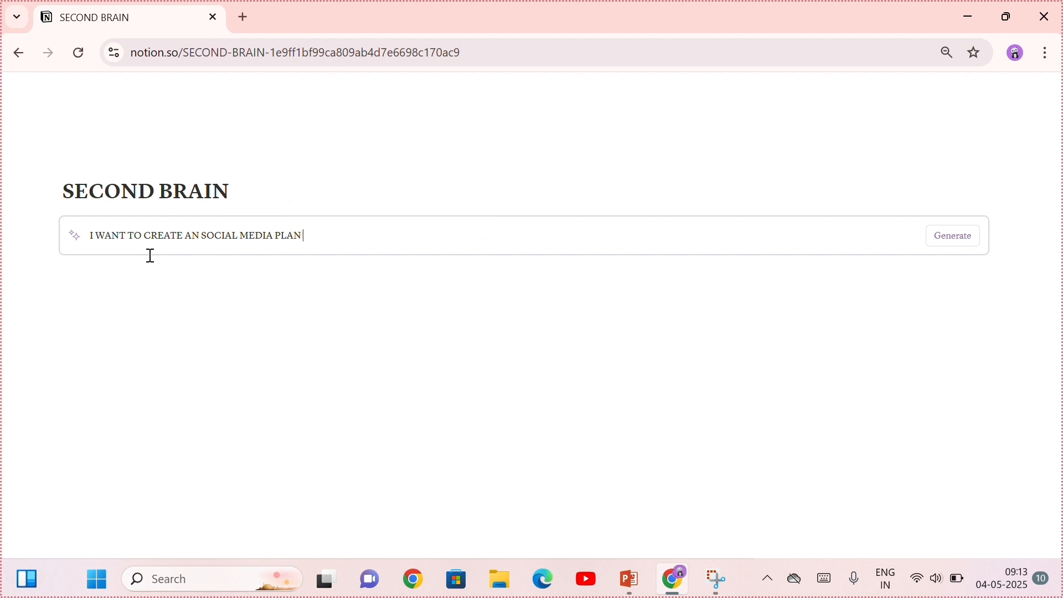
text(FOR NEX)
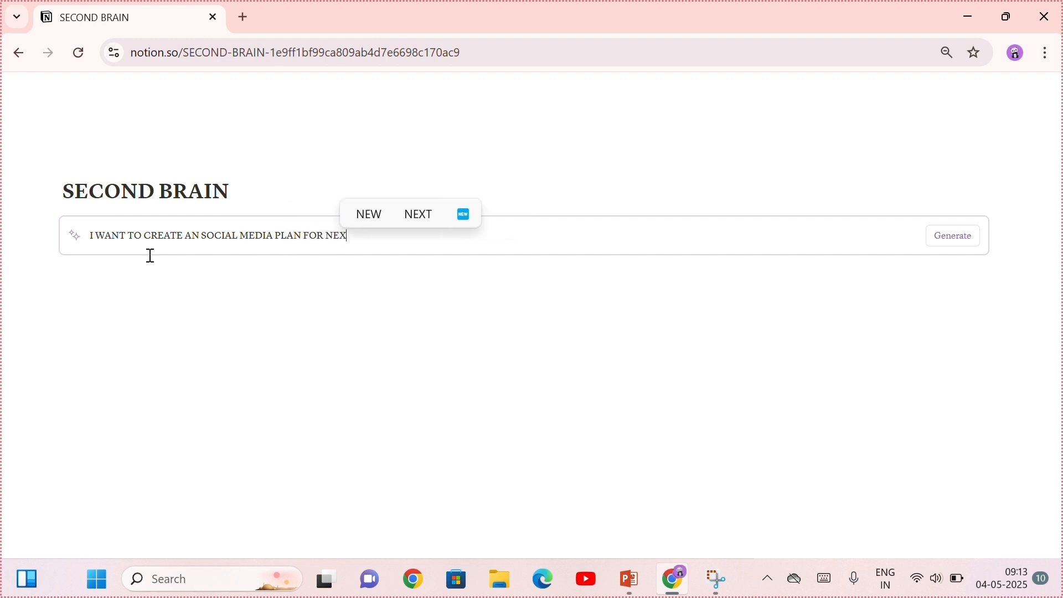
text(T 40 DA)
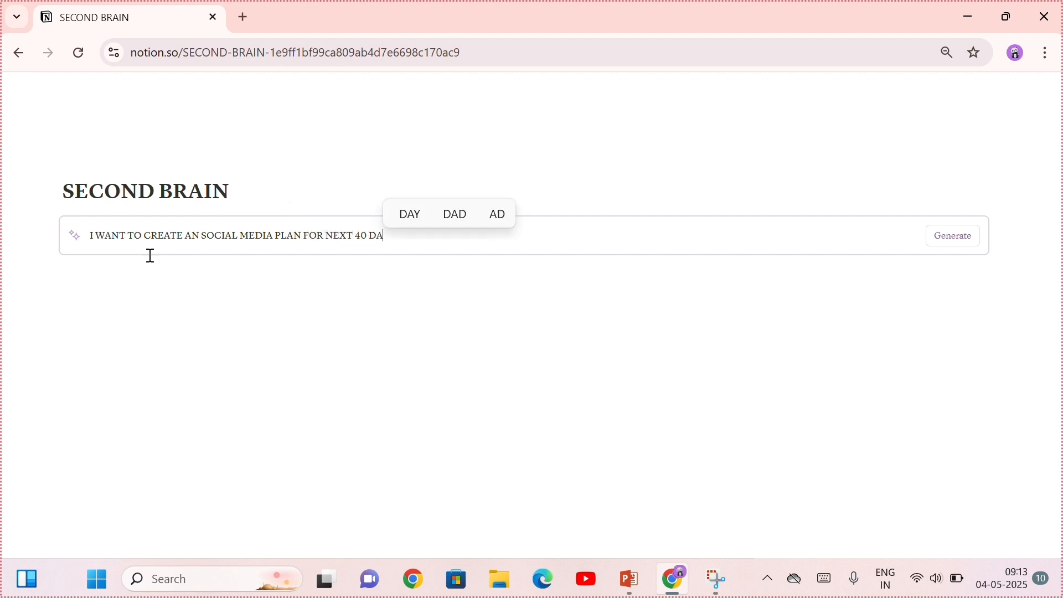
text(YS TO CRE)
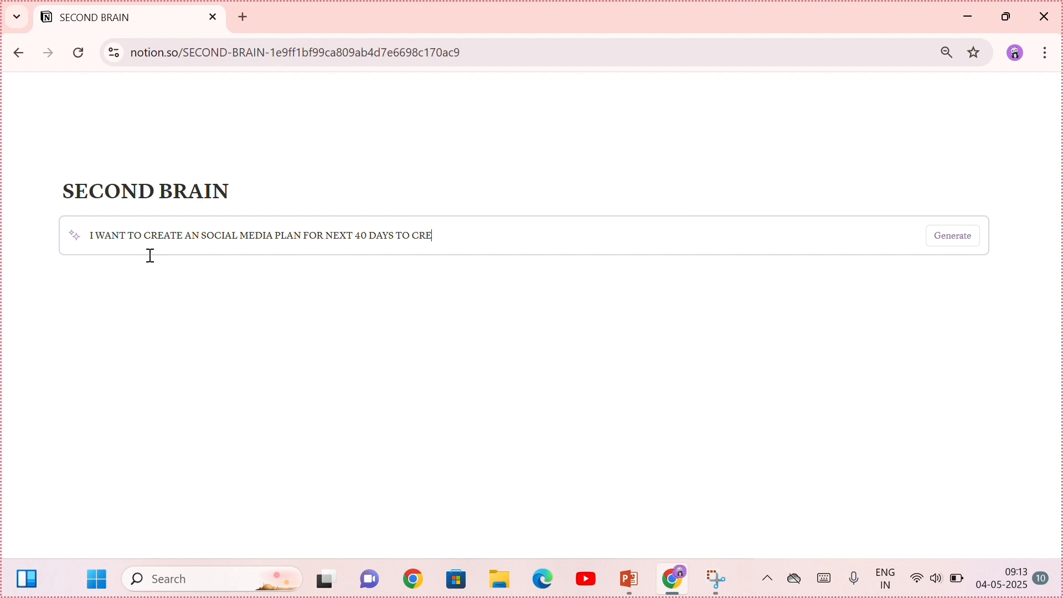
text(ATE AN )
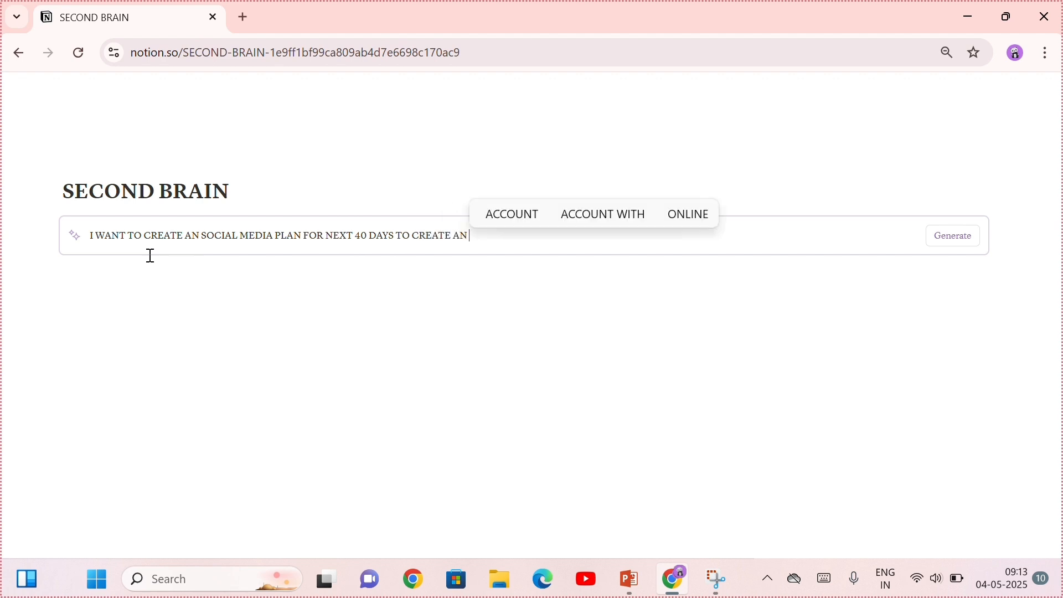
text(SU)
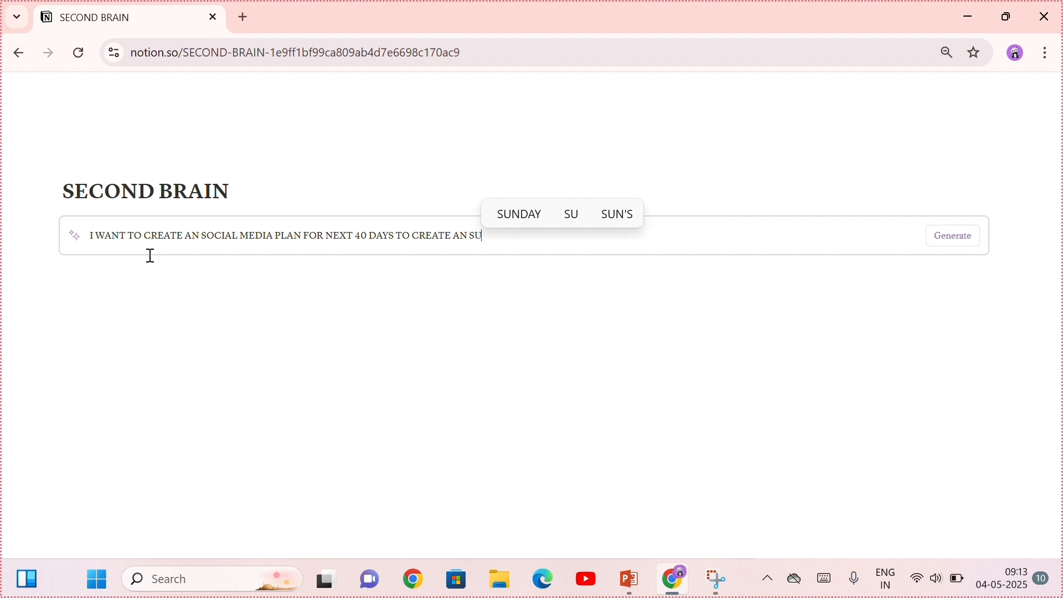
text(MMARY OF AI TOOL)
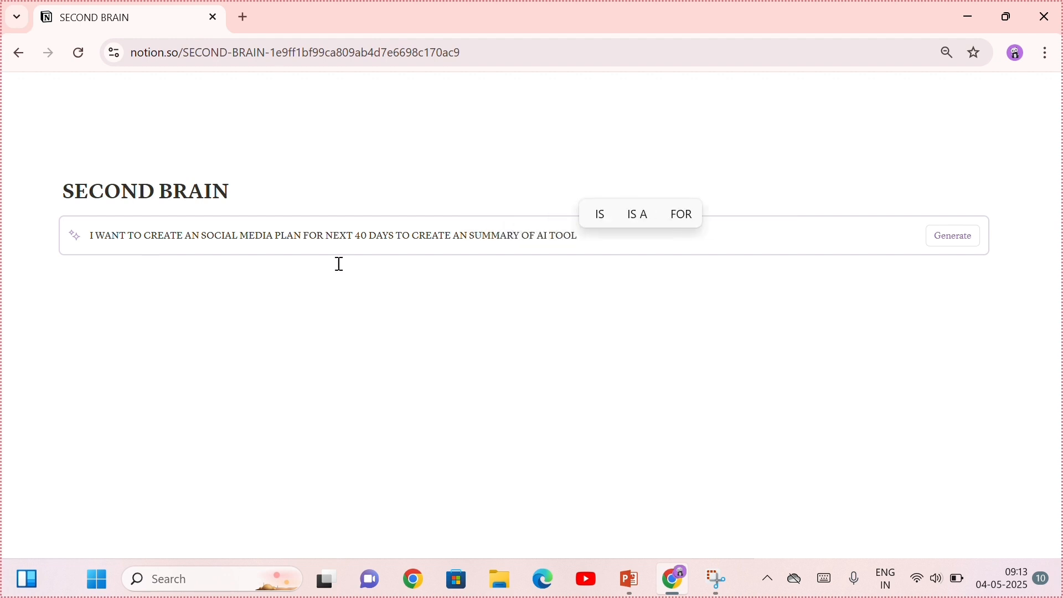
click(970, 247)
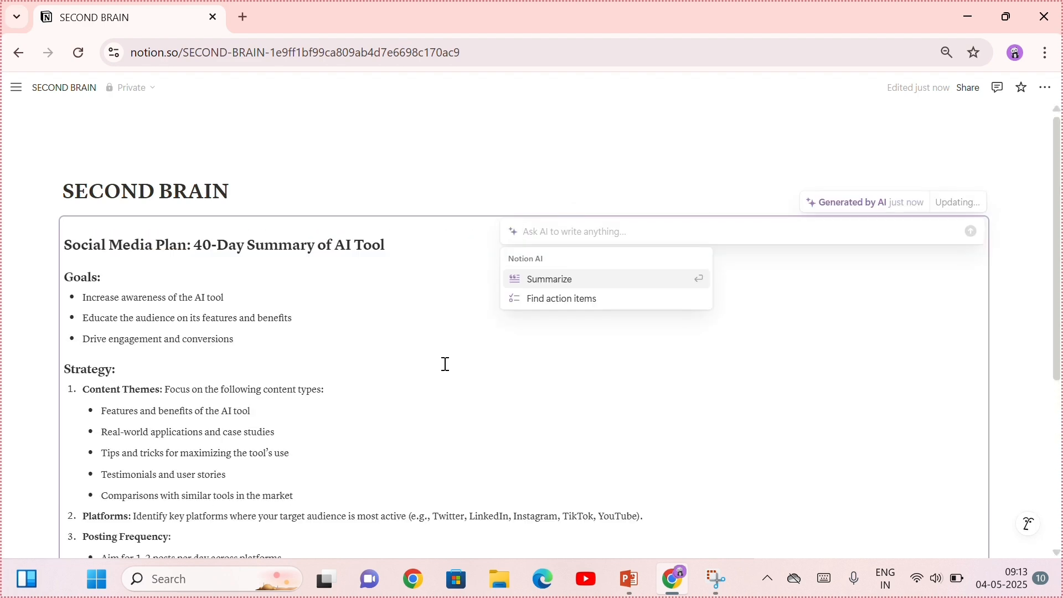
- Review the generated social media plan and bring up the block commands filtered by "AI" on the empty line below it
drag(1057, 247, 1061, 372)
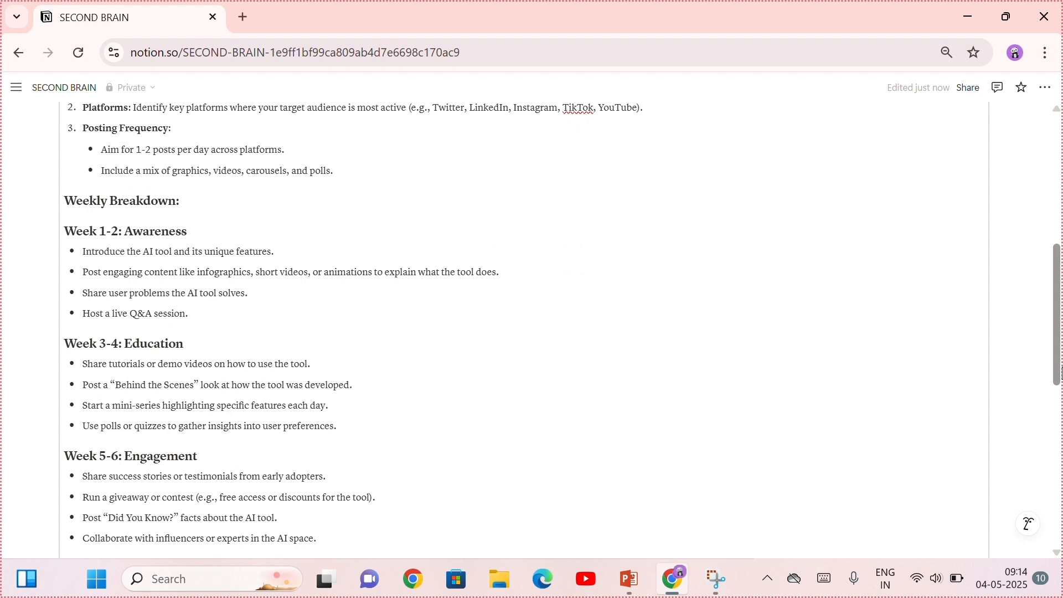
drag(1061, 374, 1061, 416)
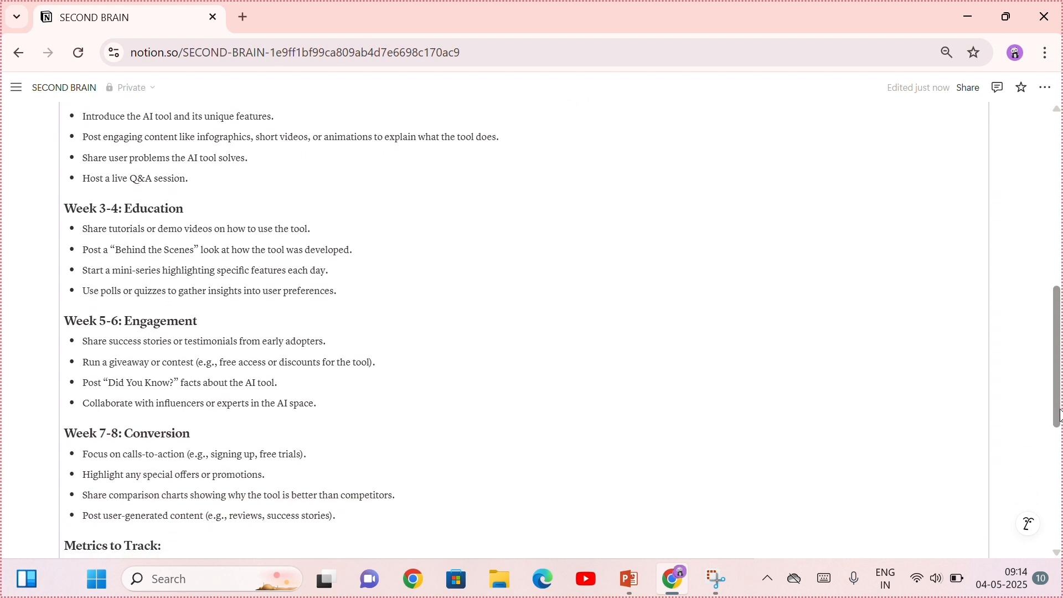
drag(1060, 415, 1061, 216)
click(1009, 338)
click(1009, 338)
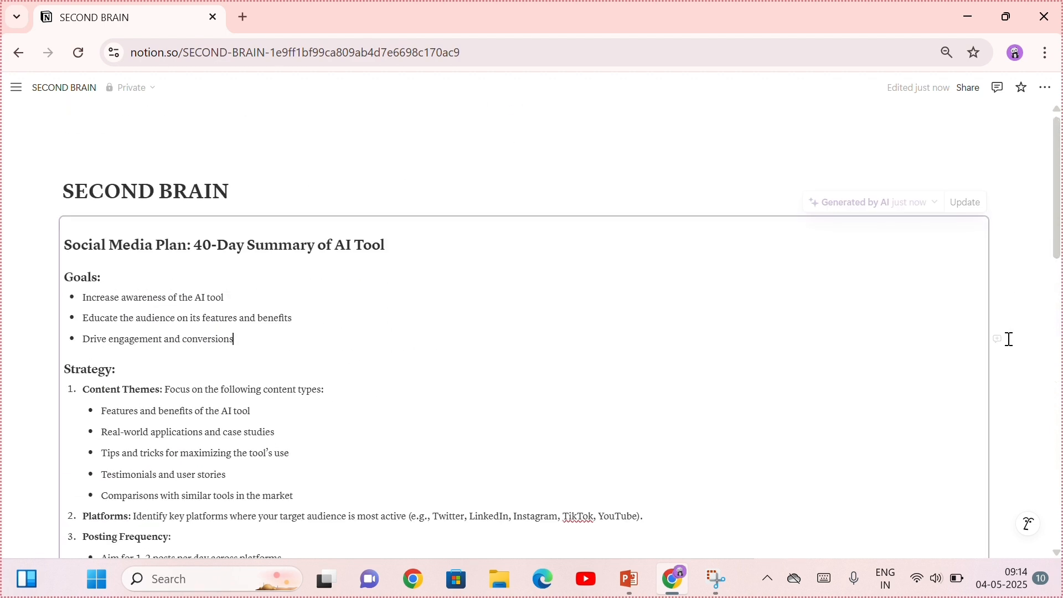
drag(1059, 252, 1029, 527)
click(259, 446)
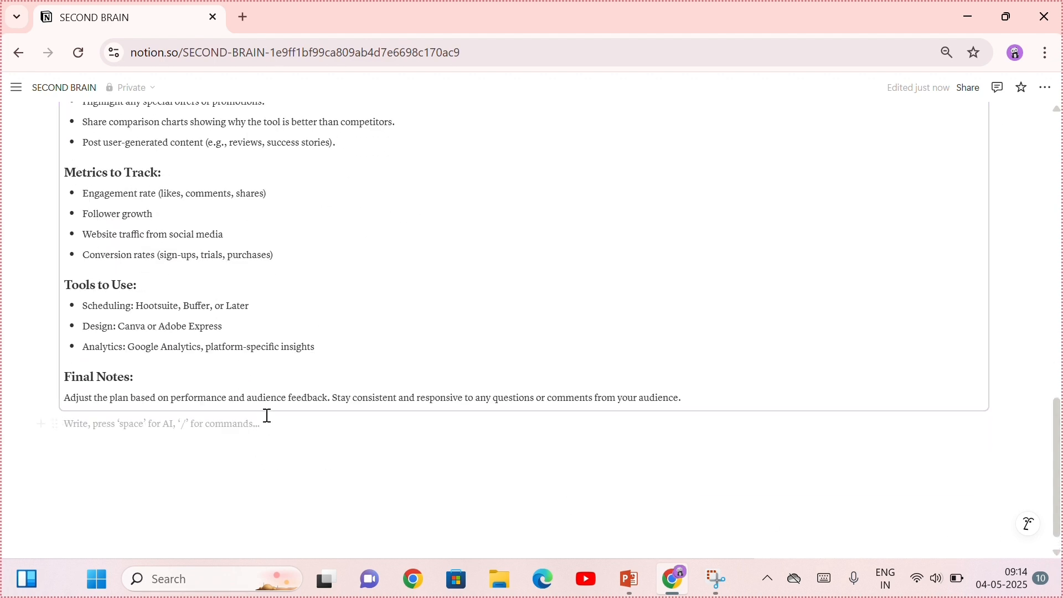
text(/)
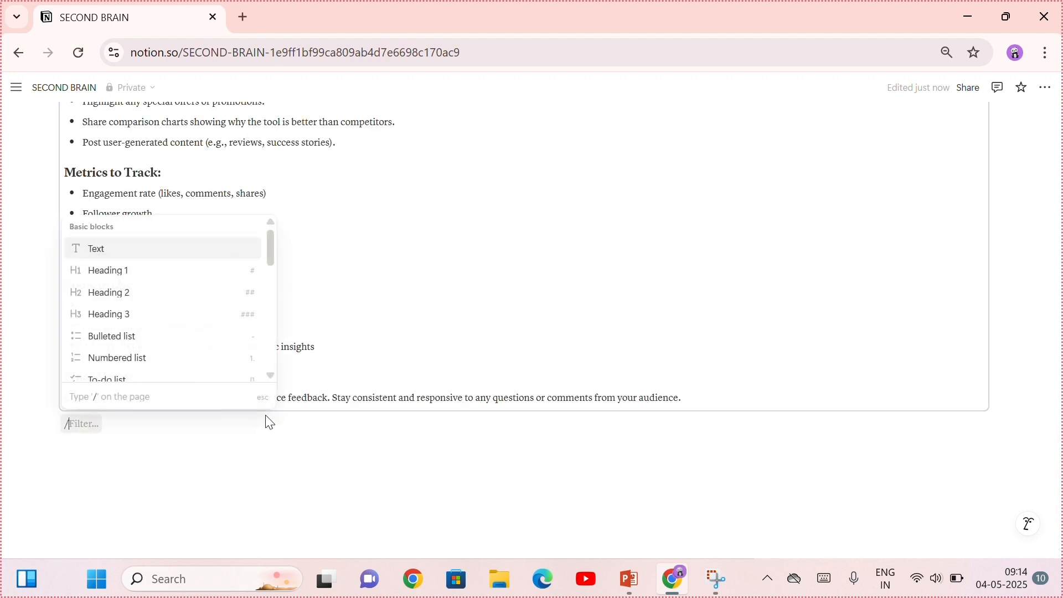
text(AI)
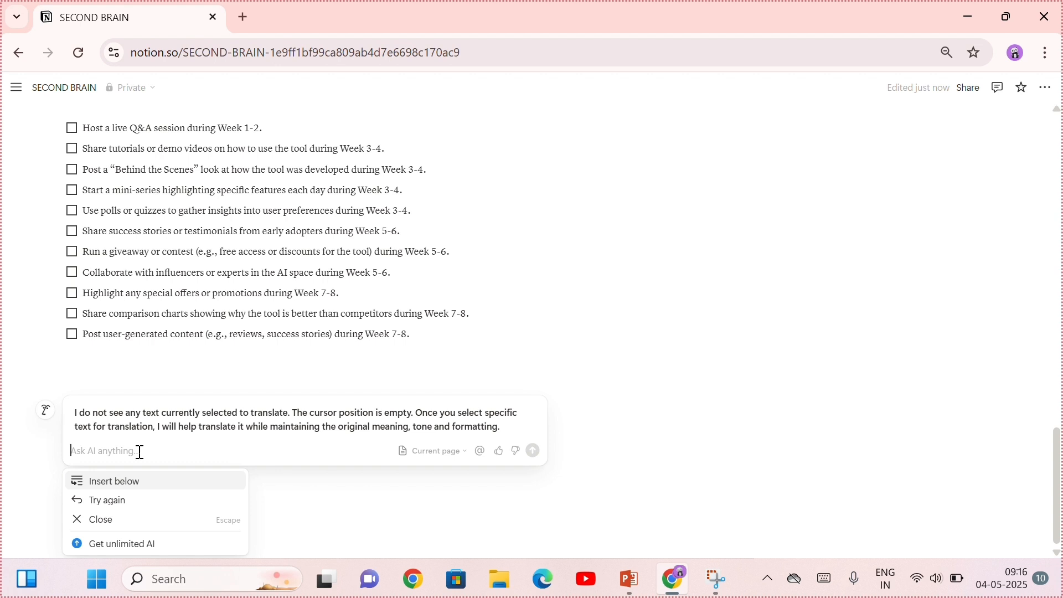
- Ask the AI "HOW TO MAKE A VOICEOVER" below the list of action items
text(HOW TRO)
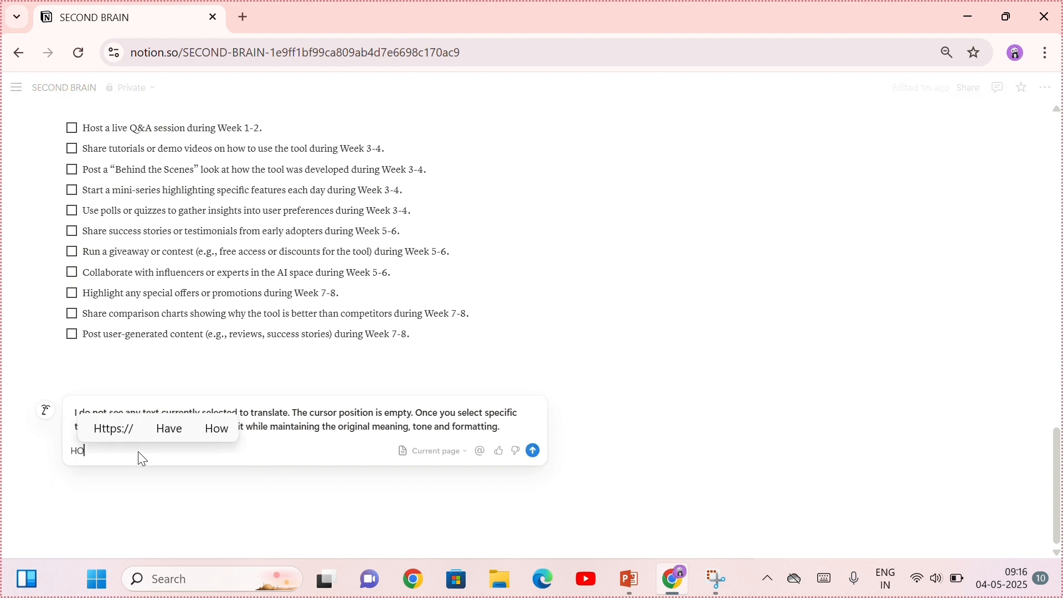
key(BackSpace)
key(BackSpace)
text(O MAKE A)
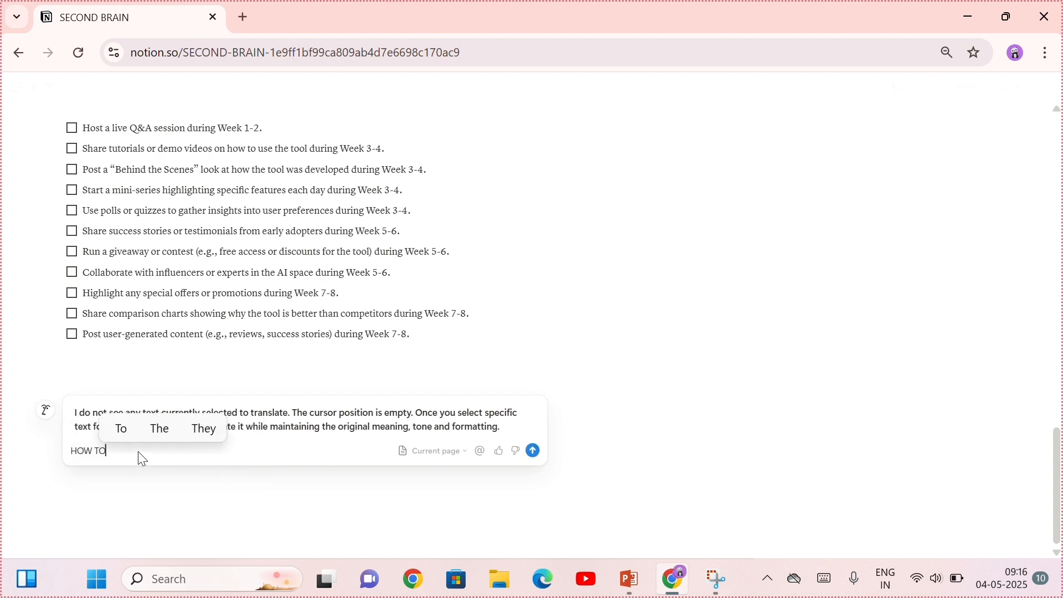
text( VOICEOVE)
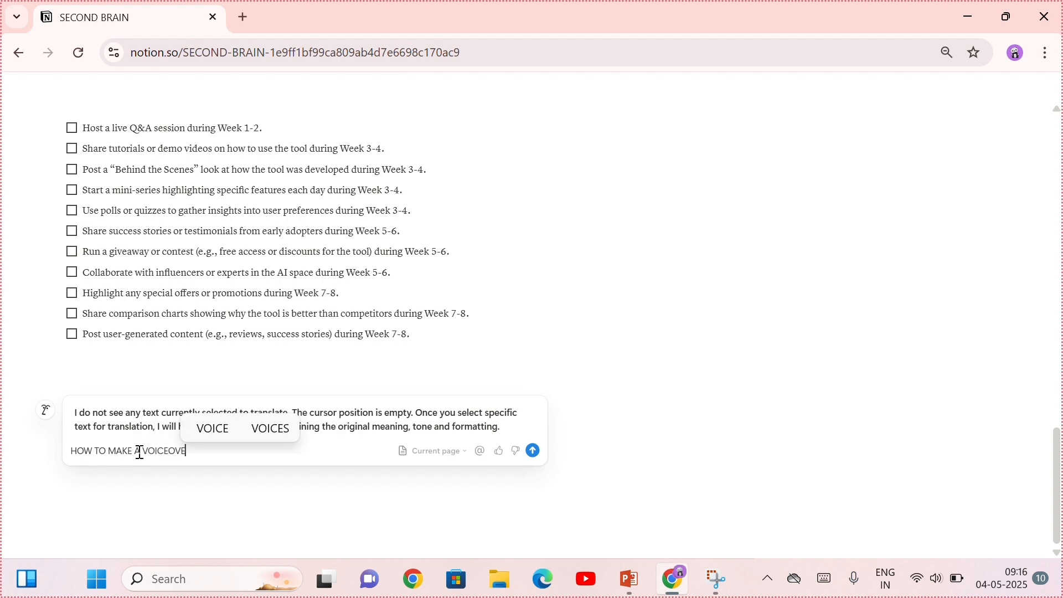
key(Return)
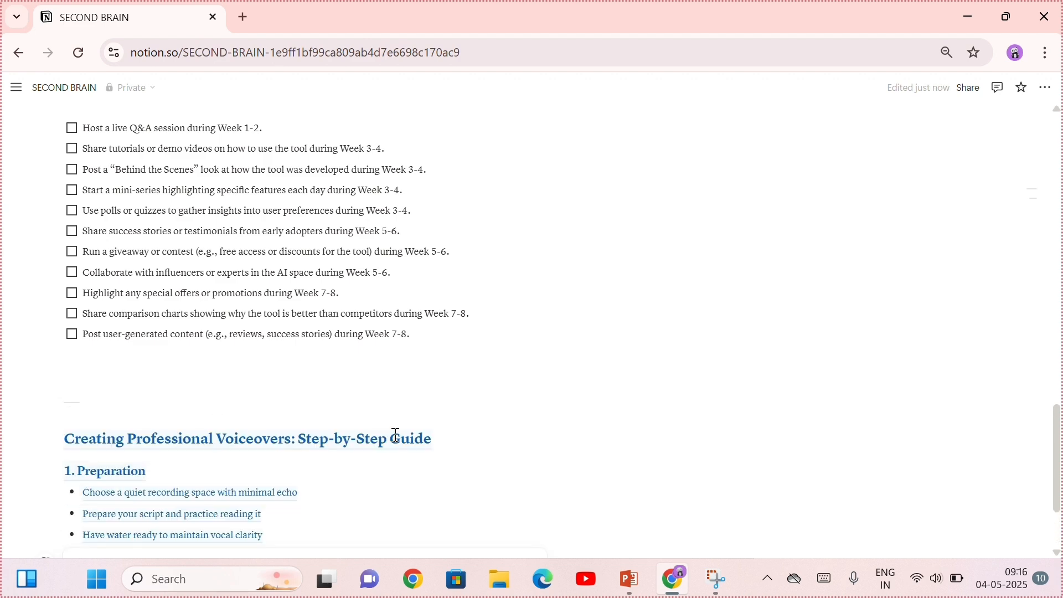
- Submit the AI prompt "I HAVE IDEA TO BECOME A MILLIONARE WITH UPLOADING REELS CAN YOU COMPLETE ROAD MAP FOR THAT"
scroll(1062, 455, down, 5)
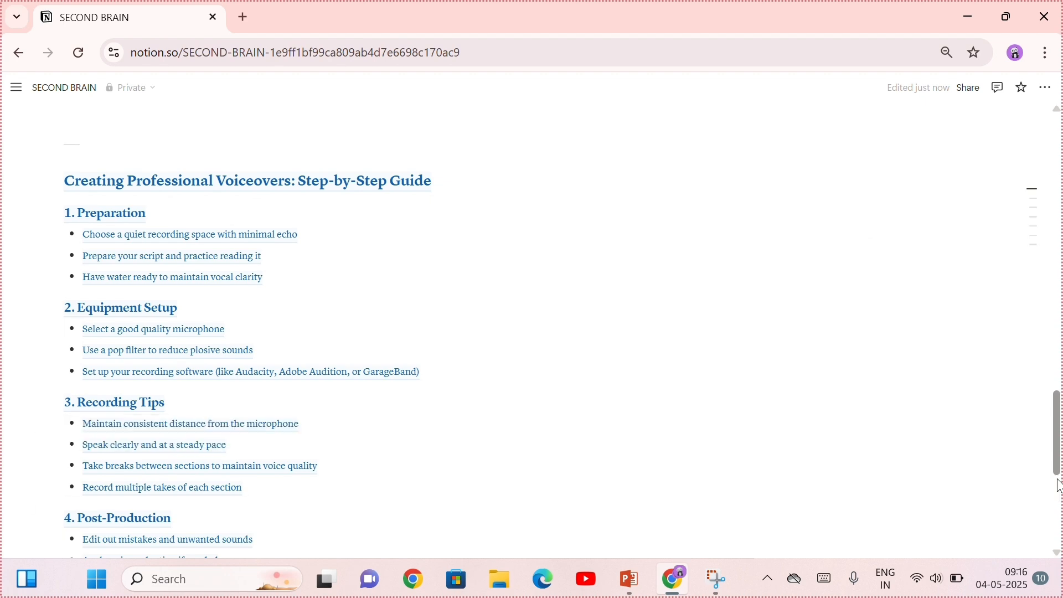
scroll(1059, 486, down, 5)
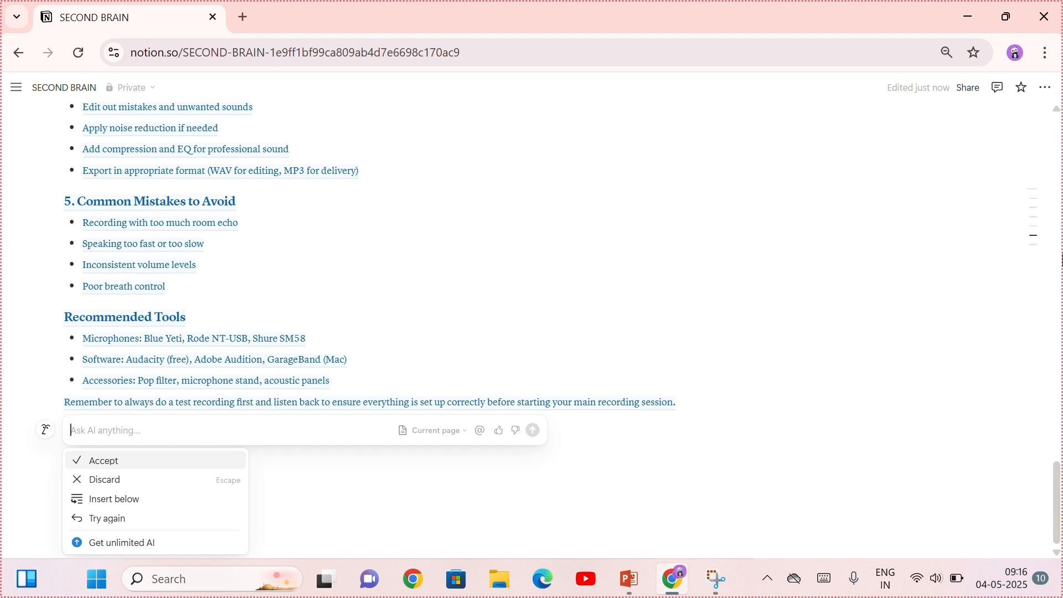
drag(1057, 485, 1061, 89)
drag(1055, 158, 1048, 534)
text(I HAVE )
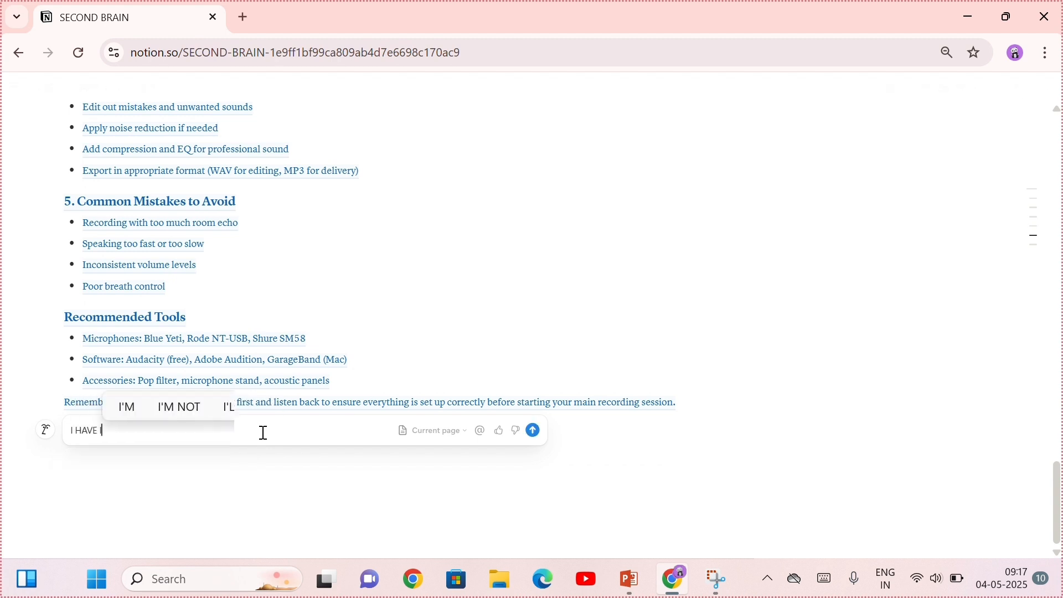
text(IDEA TO BEO)
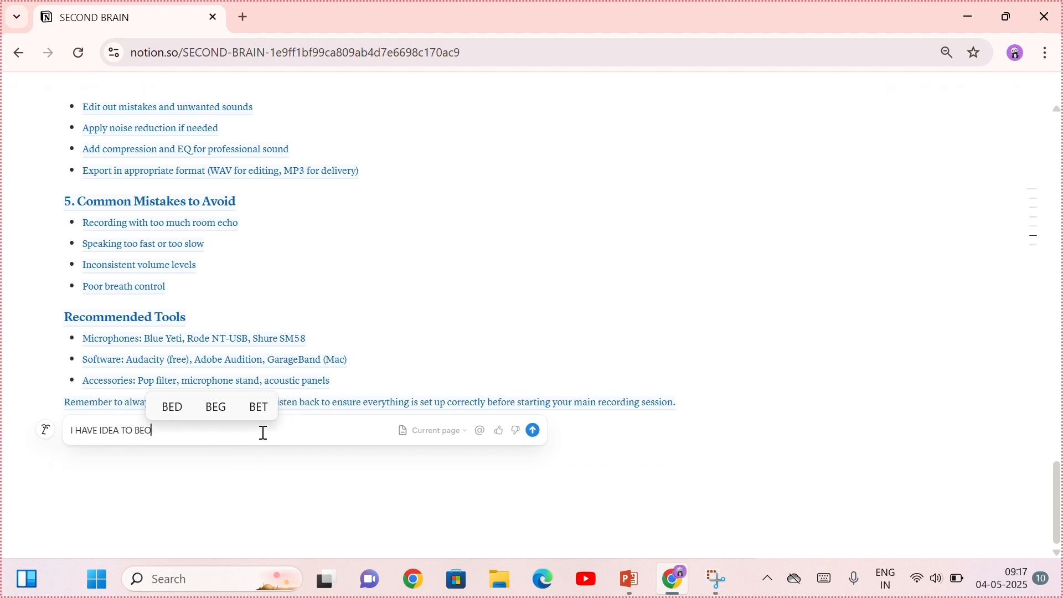
key(BackSpace)
text(COME A MI)
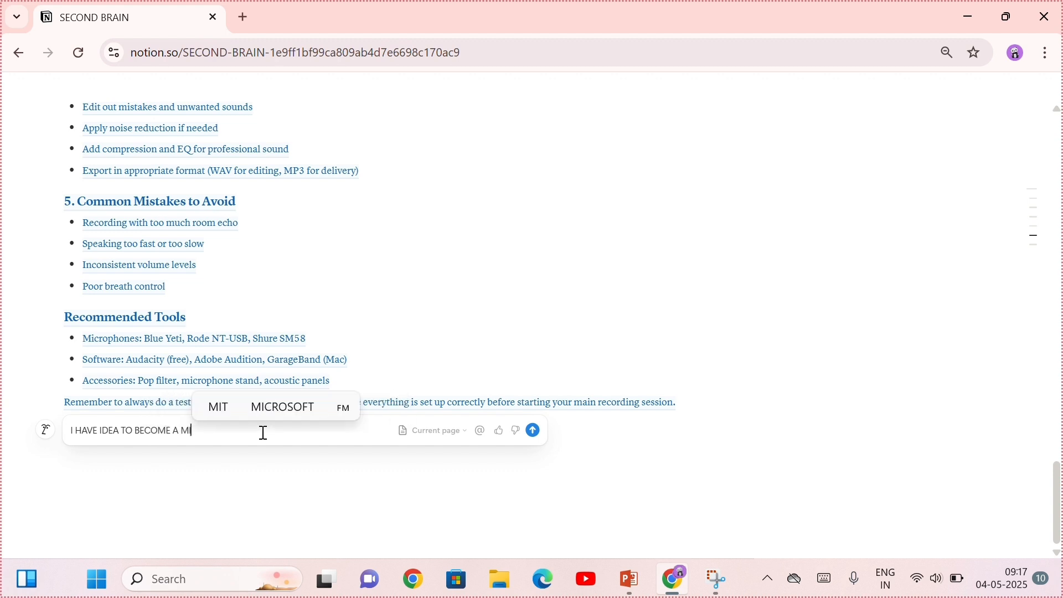
text(LLIONARE WITH )
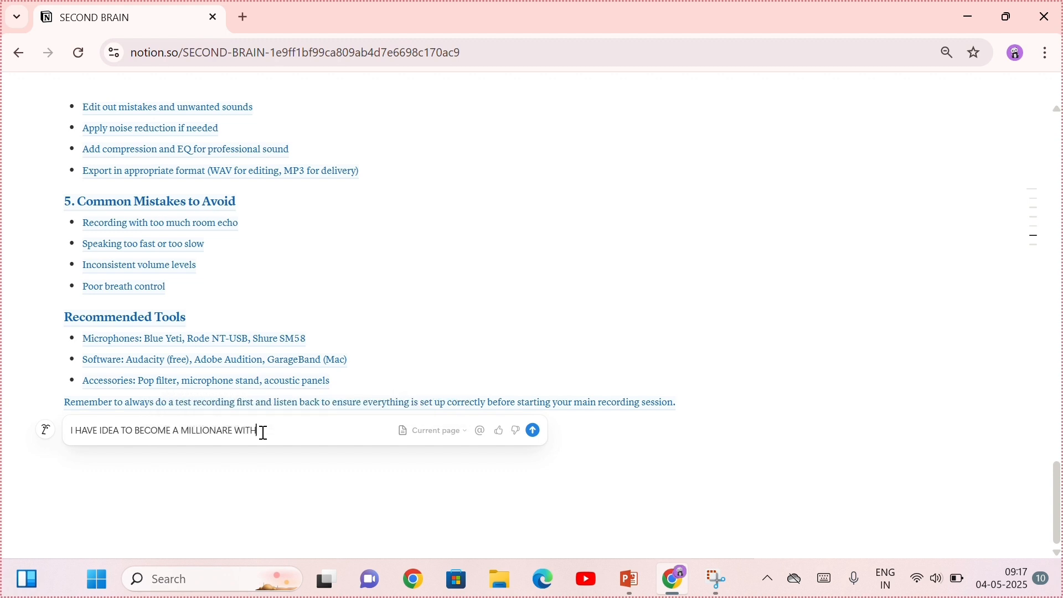
text(UPLOAD)
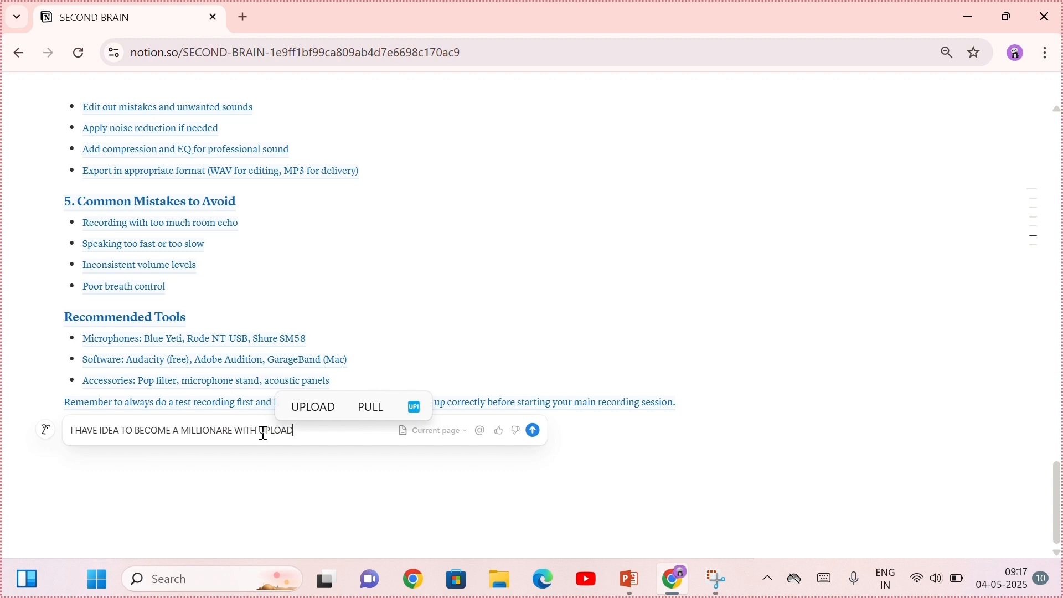
text(ING R)
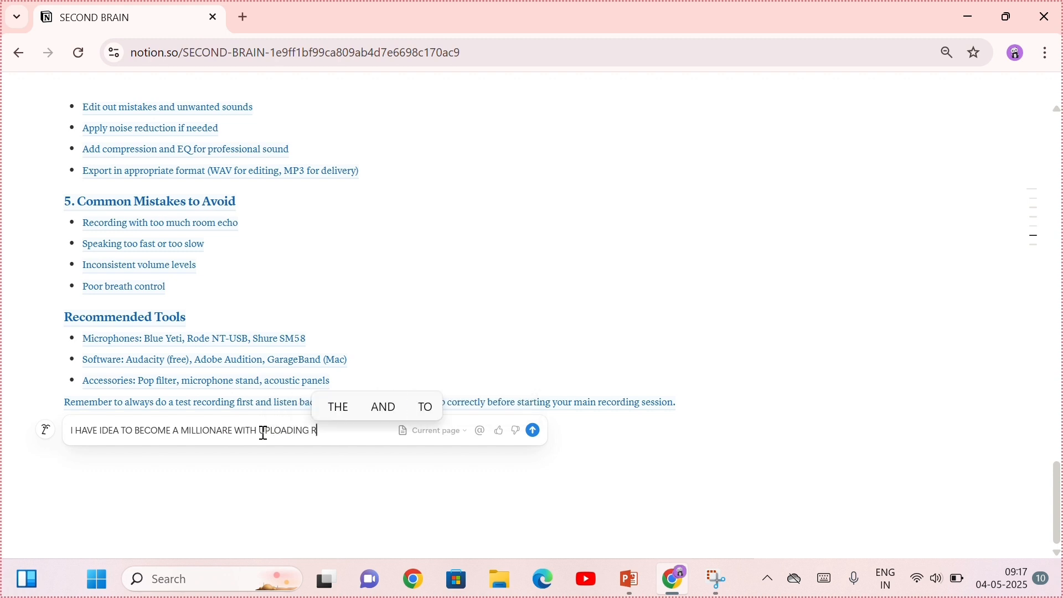
text(EELS CAN Y)
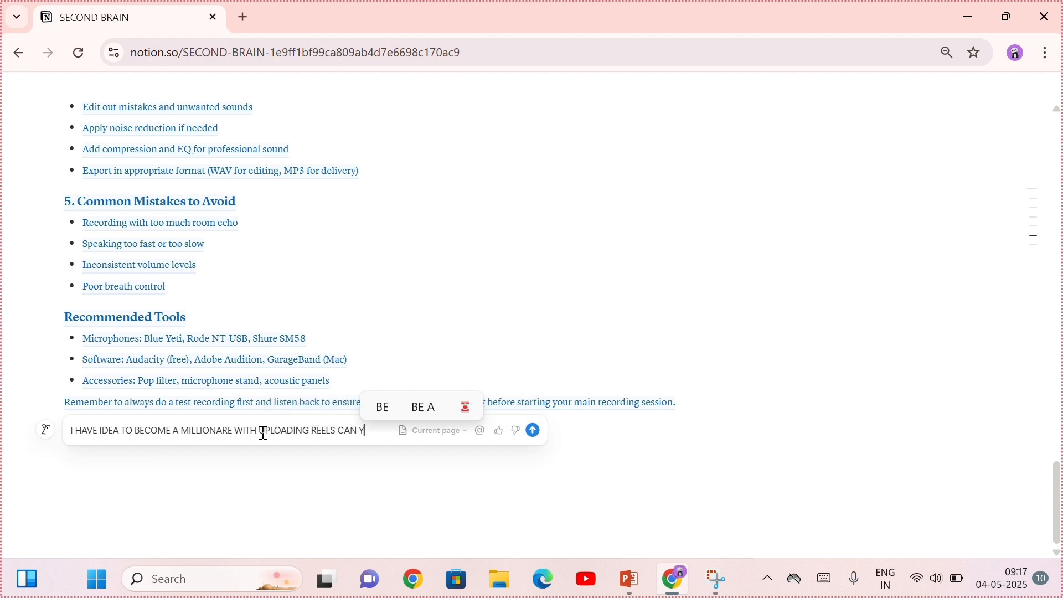
text(OU COMPLETE)
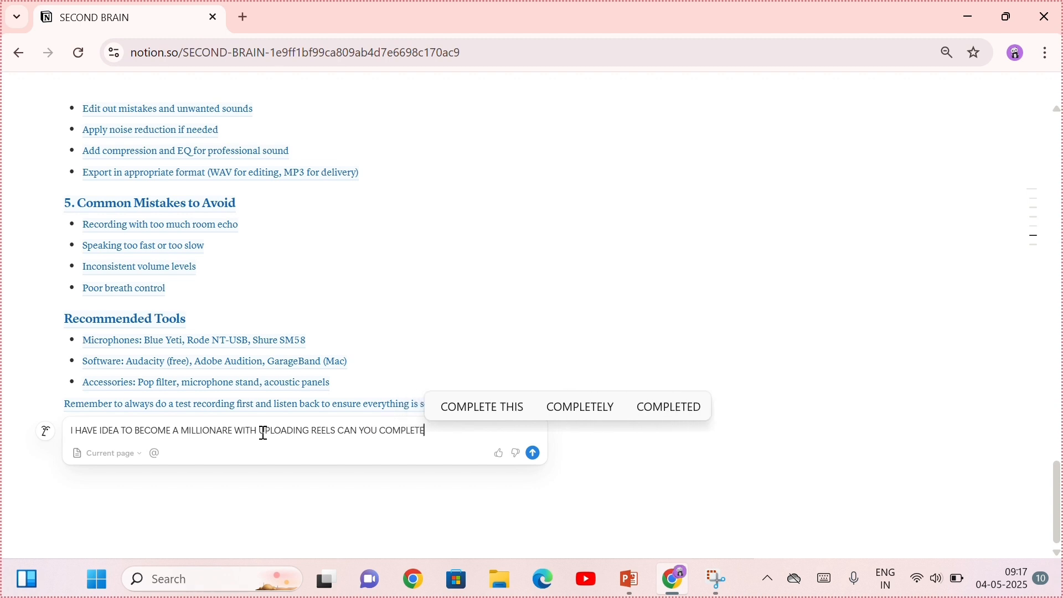
text( ROAD )
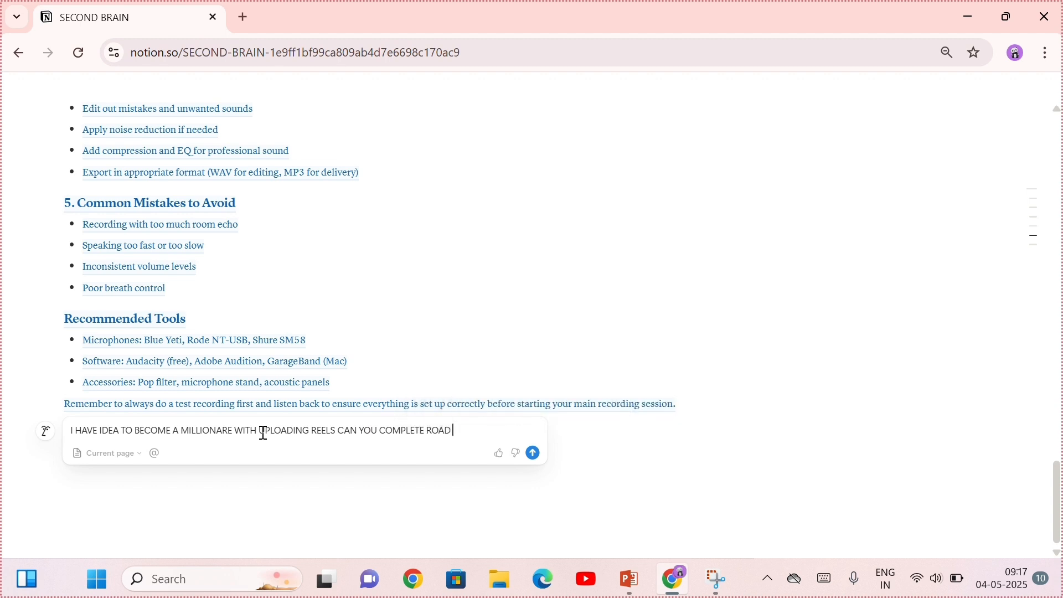
text(MAP FOR THAT)
key(Return)
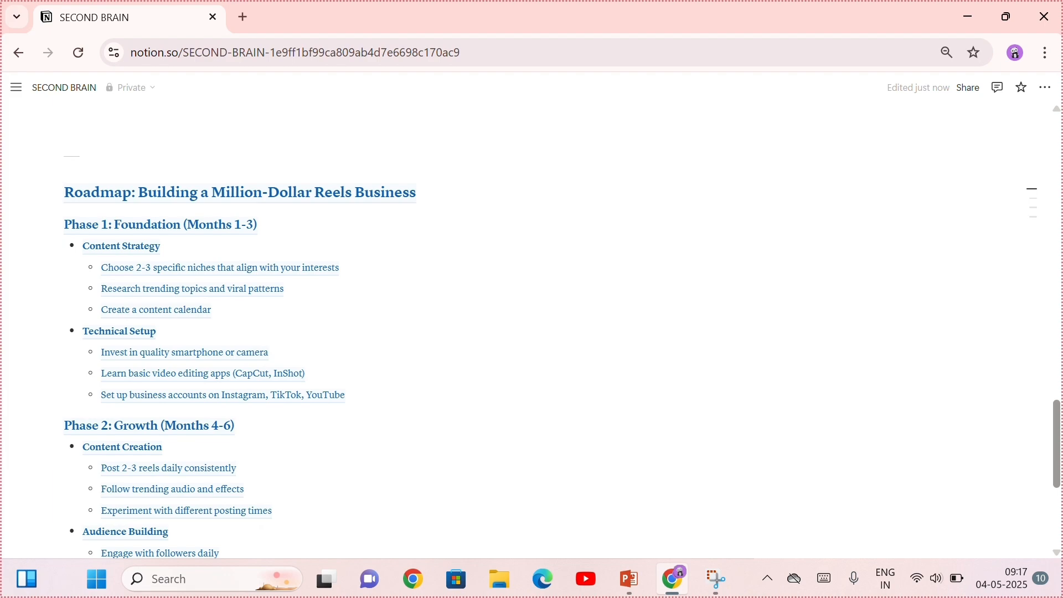
scroll(1034, 540, up, 10)
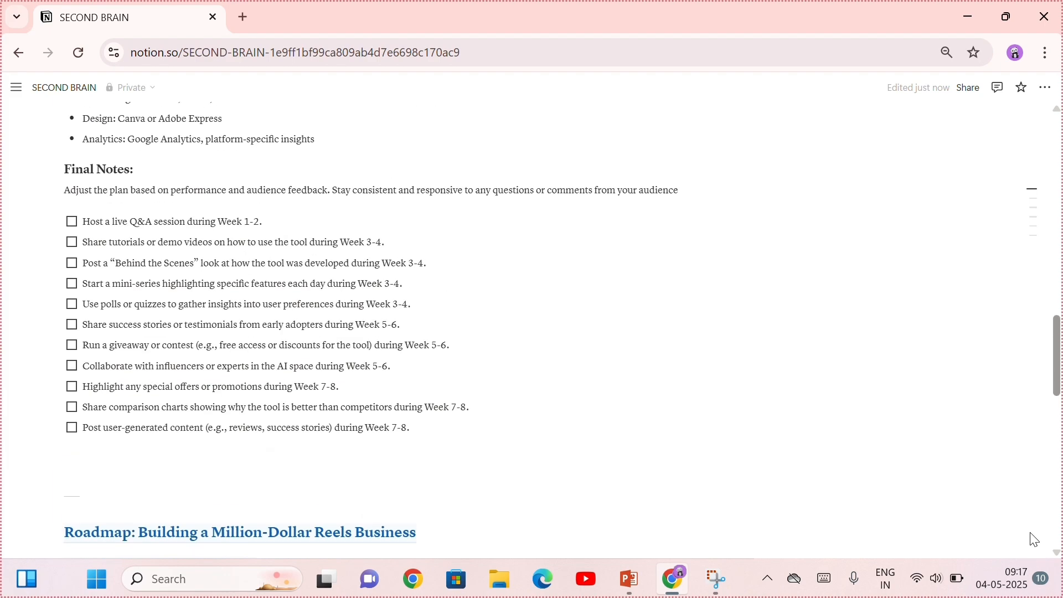
- Keep the pending AI-generated reels roadmap on the SECOND BRAIN page
scroll(1034, 540, up, 1)
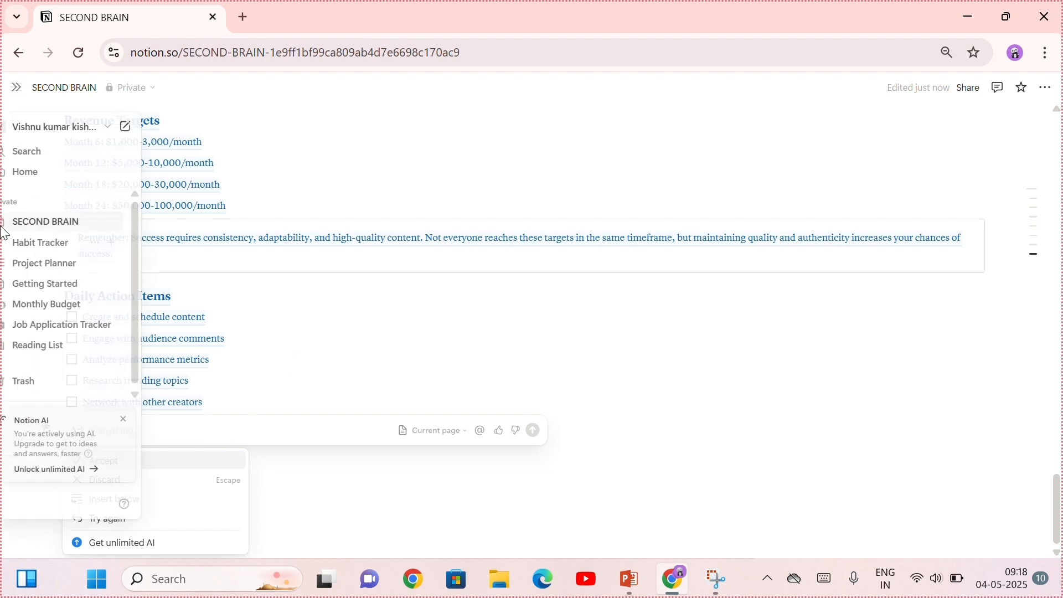
click(96, 176)
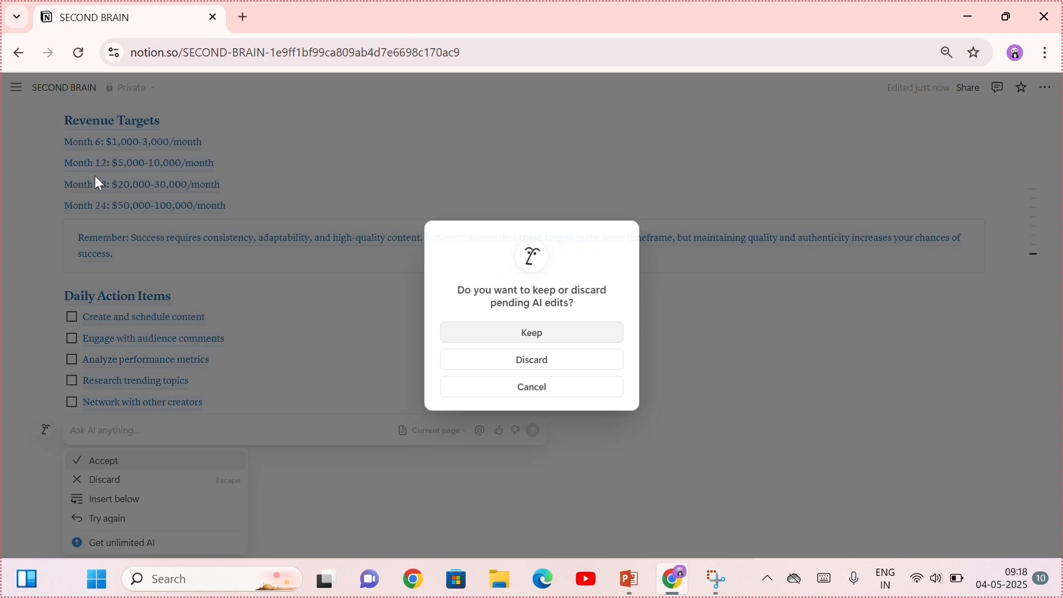
click(549, 339)
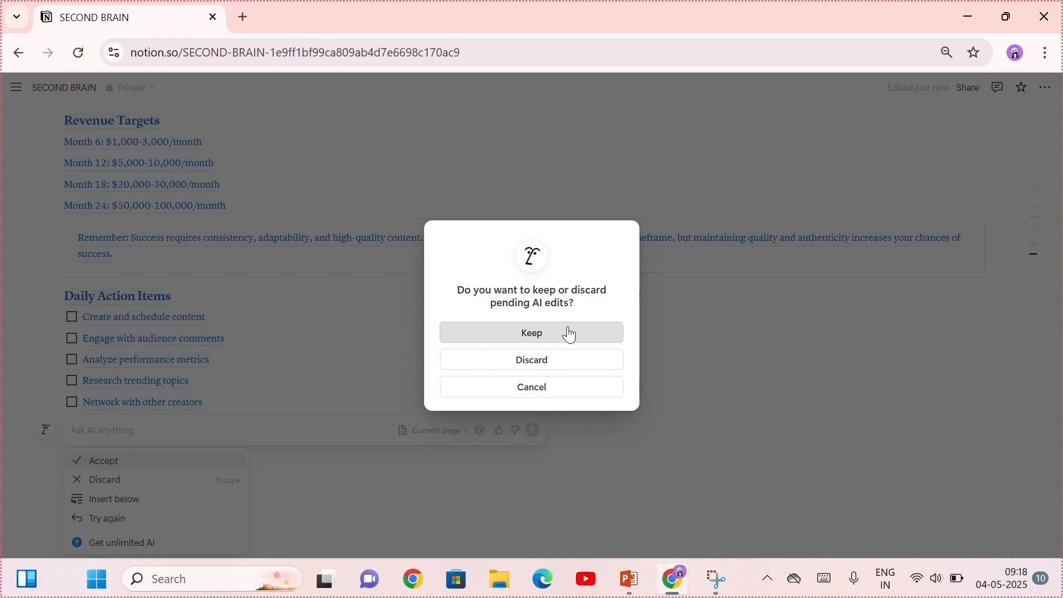
click(568, 328)
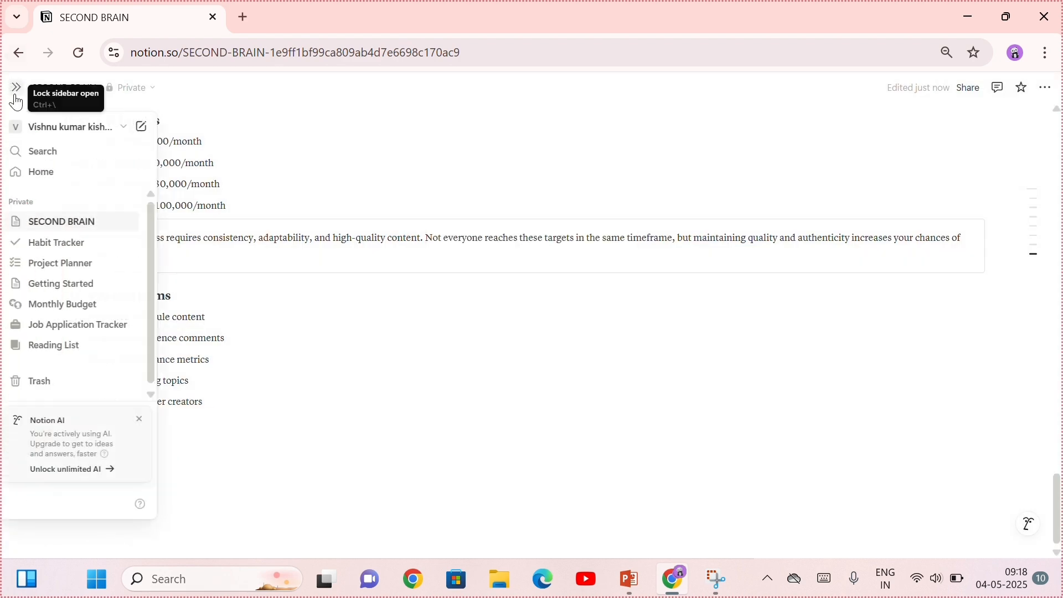
- Keep the sidebar open and create a new private page titled "SECOND BRAIN 🧠"
click(15, 99)
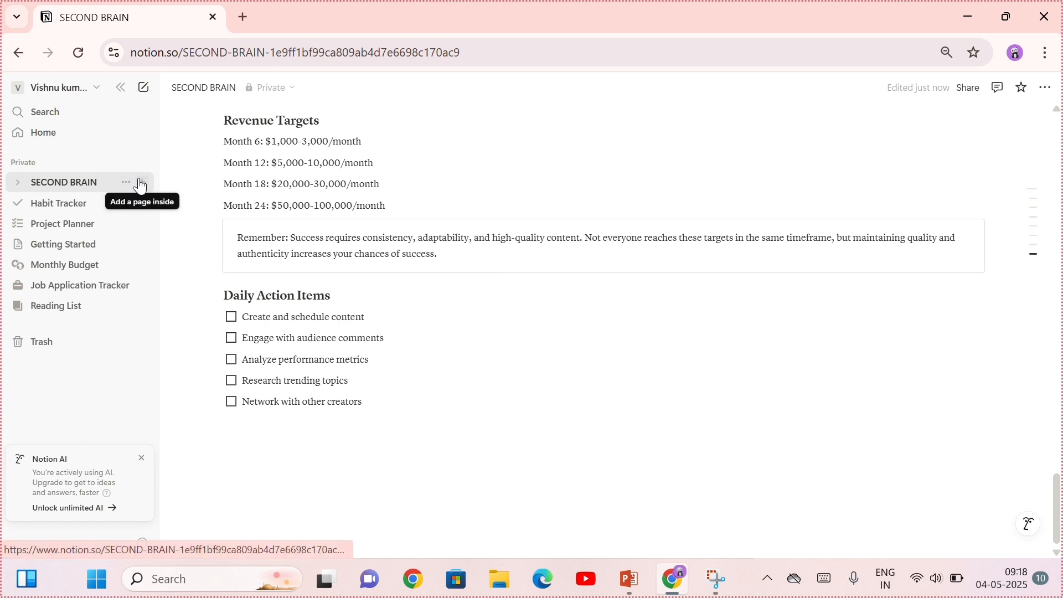
click(142, 165)
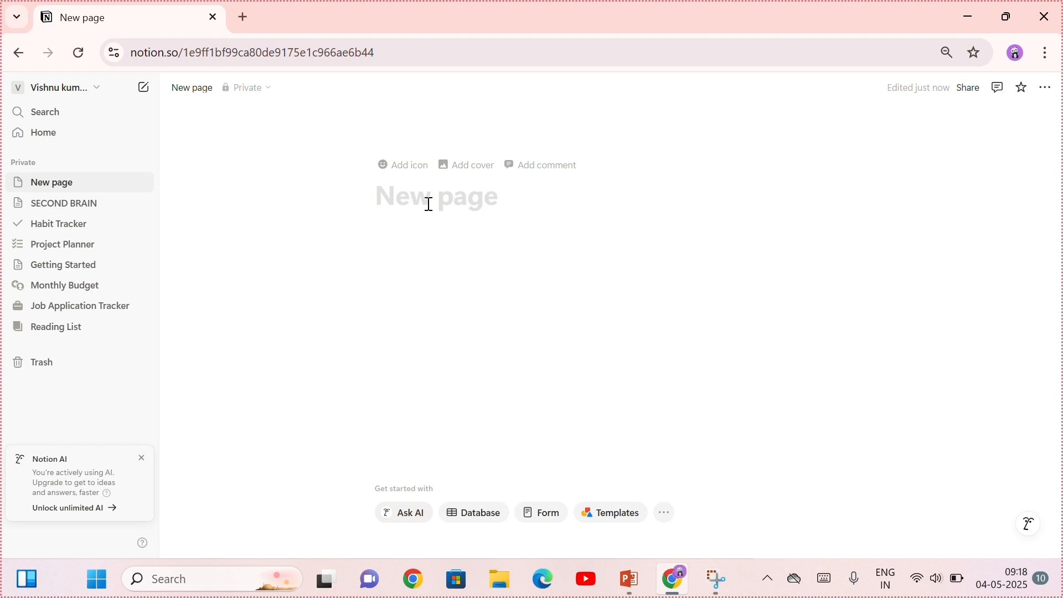
click(429, 203)
text(SECOND )
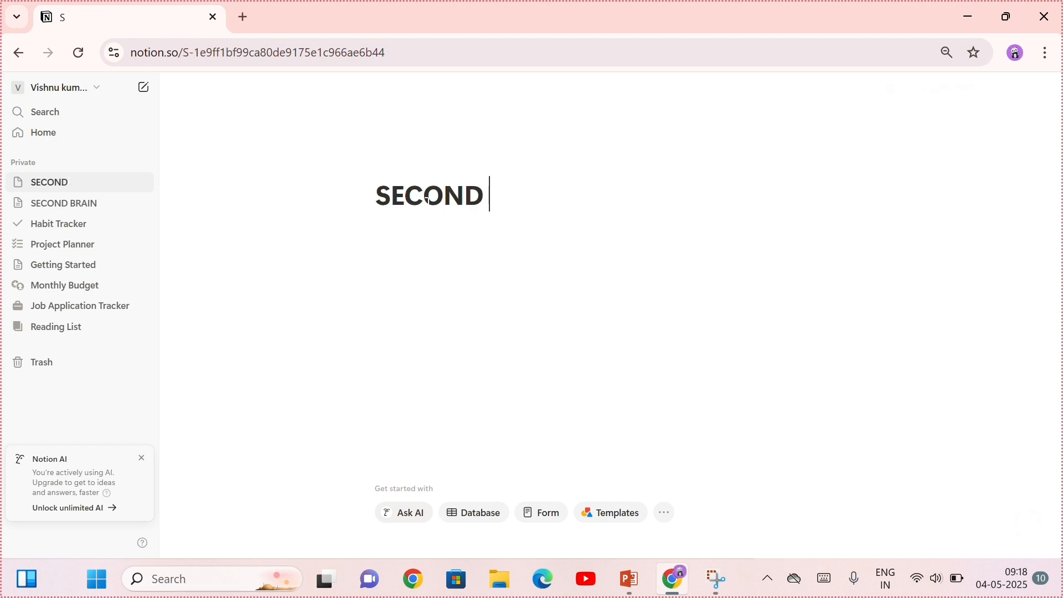
text(BRA)
key(BackSpace)
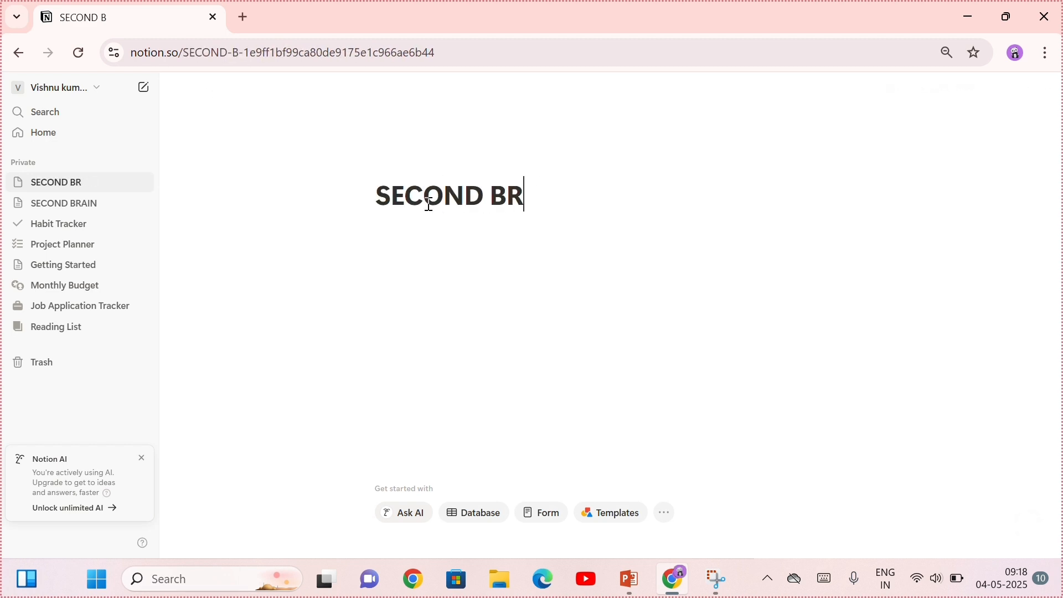
text(AI)
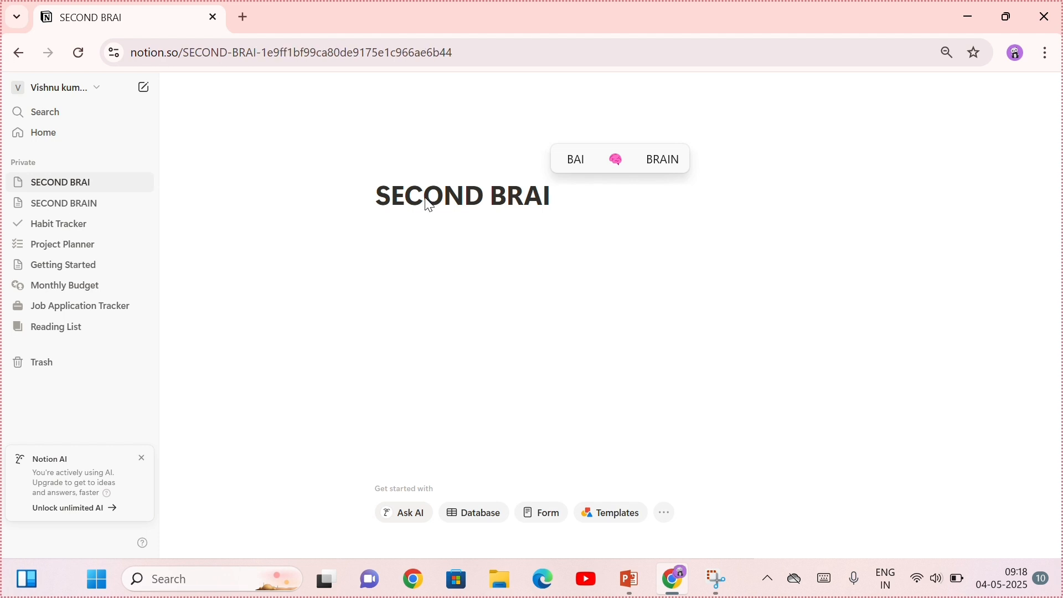
text(N 🧠)
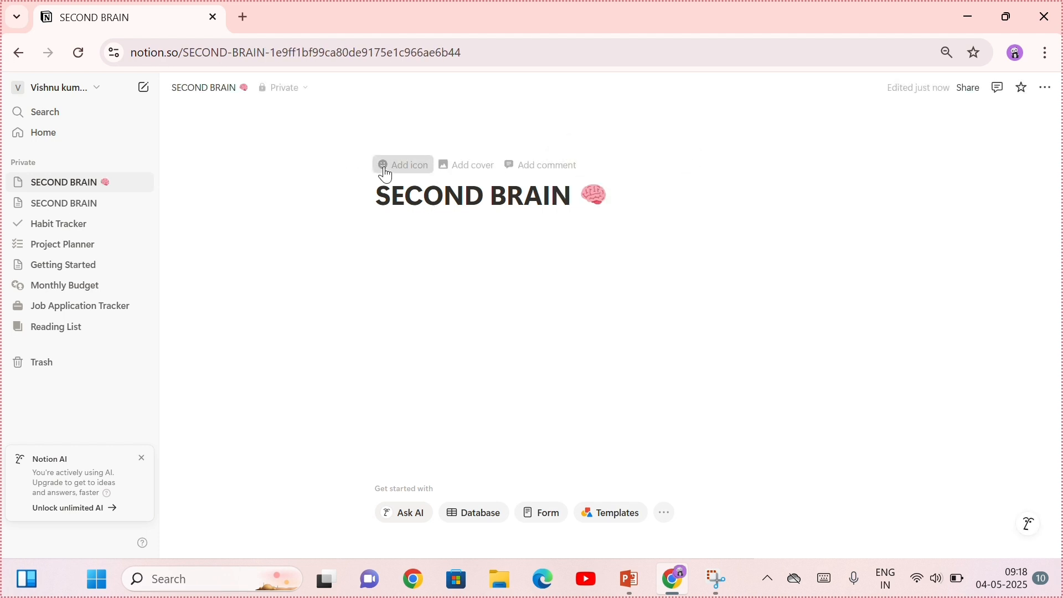
- Give the new page the brain emoji as its icon, searching for "BRAIN"
click(384, 168)
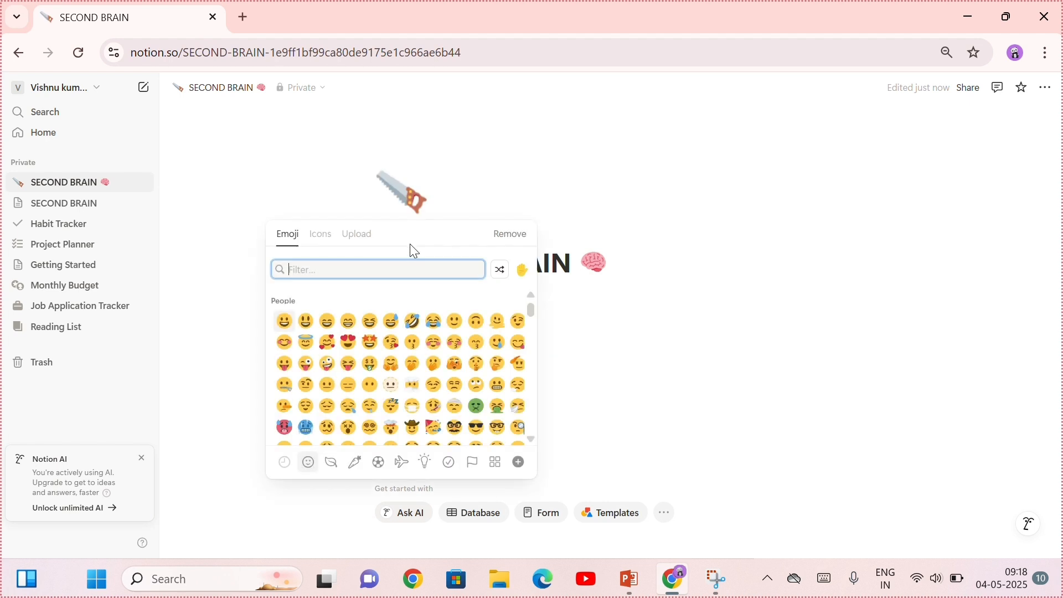
click(320, 235)
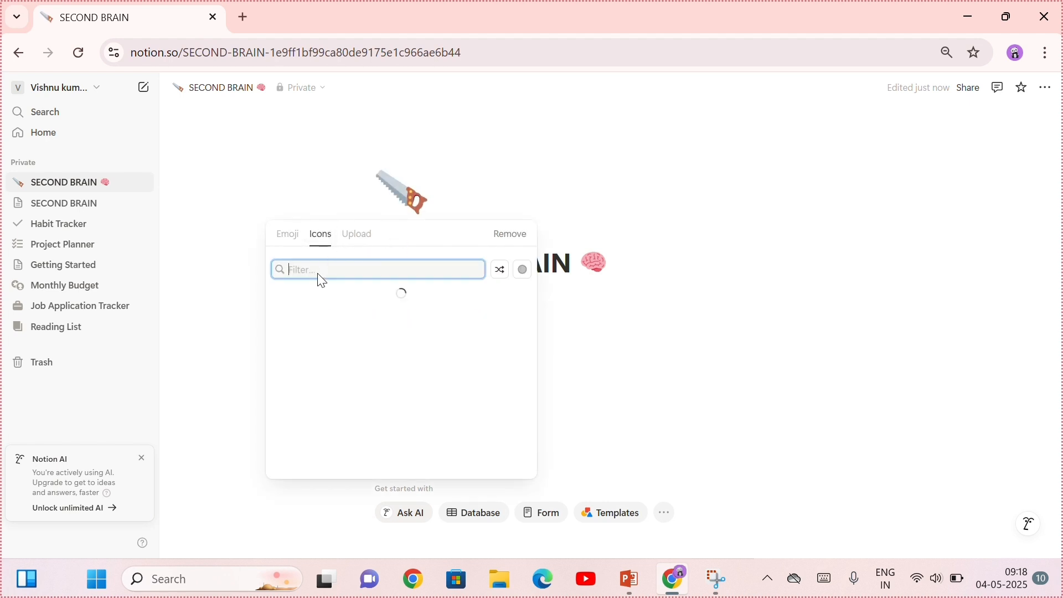
text(BRAIN)
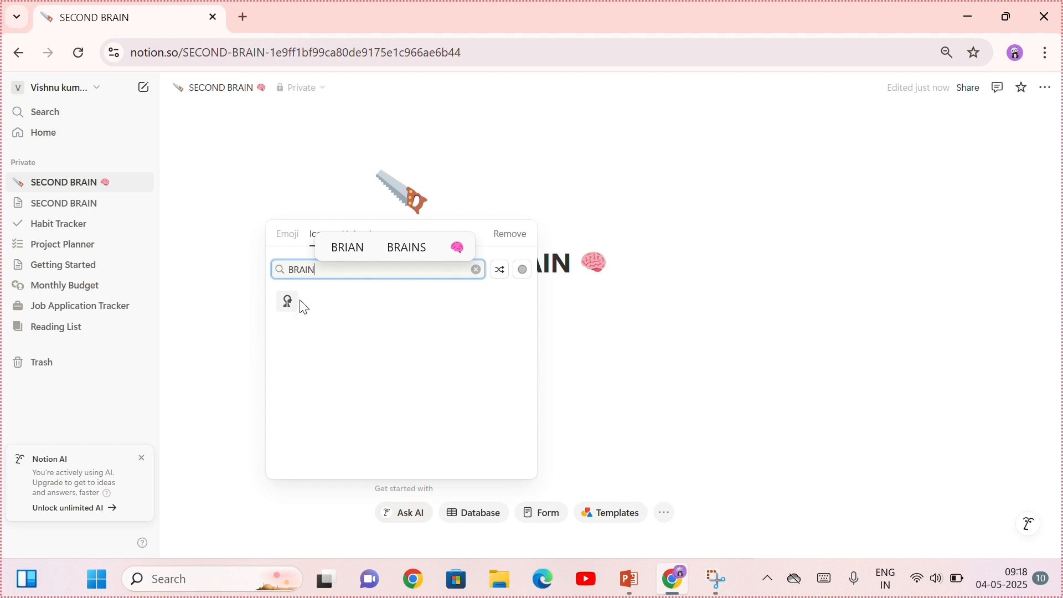
click(299, 250)
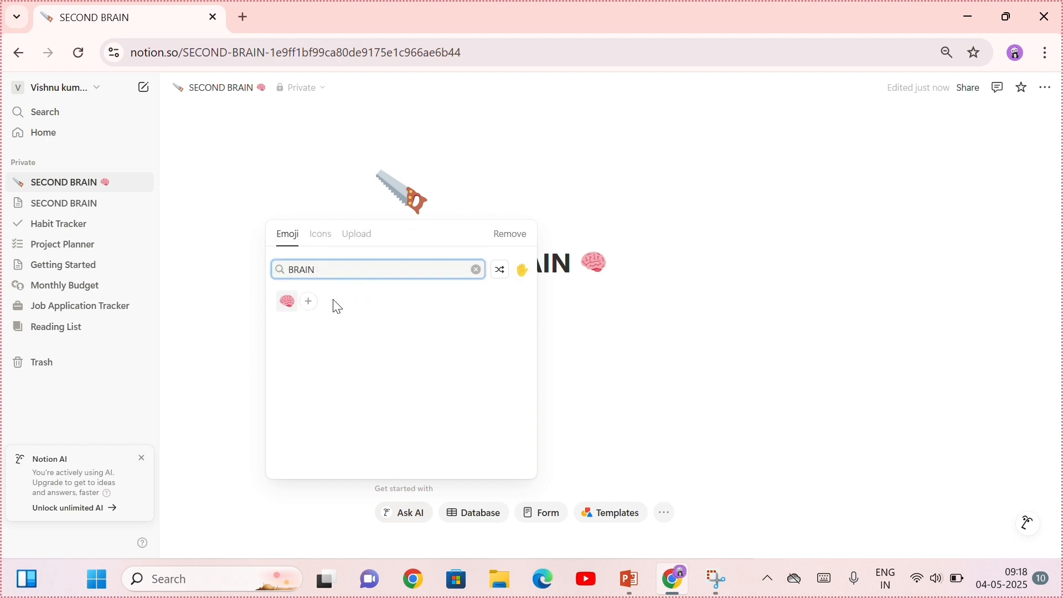
click(289, 301)
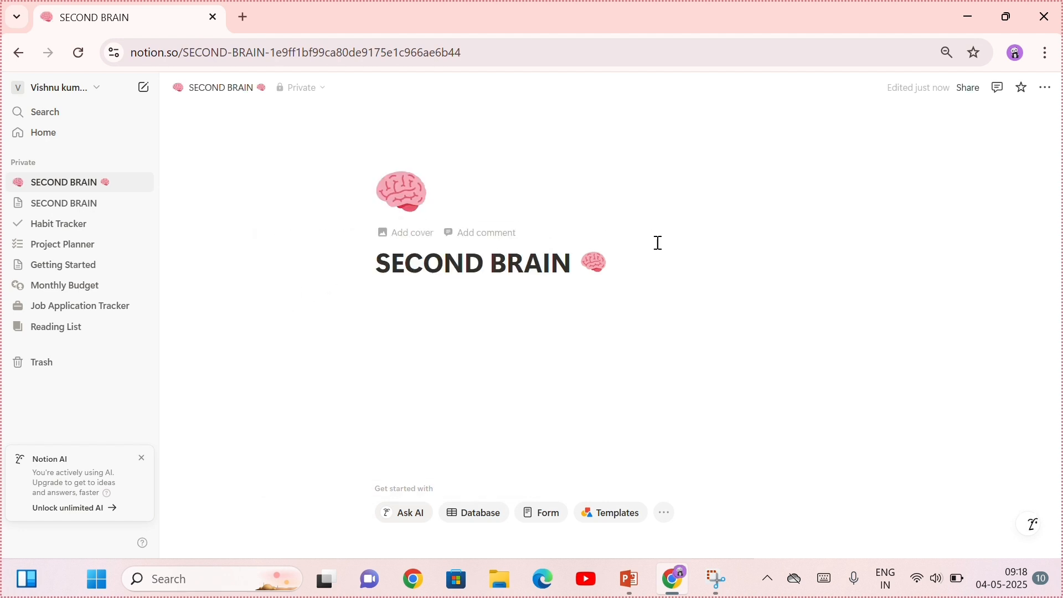
- Collapse the sidebar and set the new SECOND BRAIN page to full width
click(119, 88)
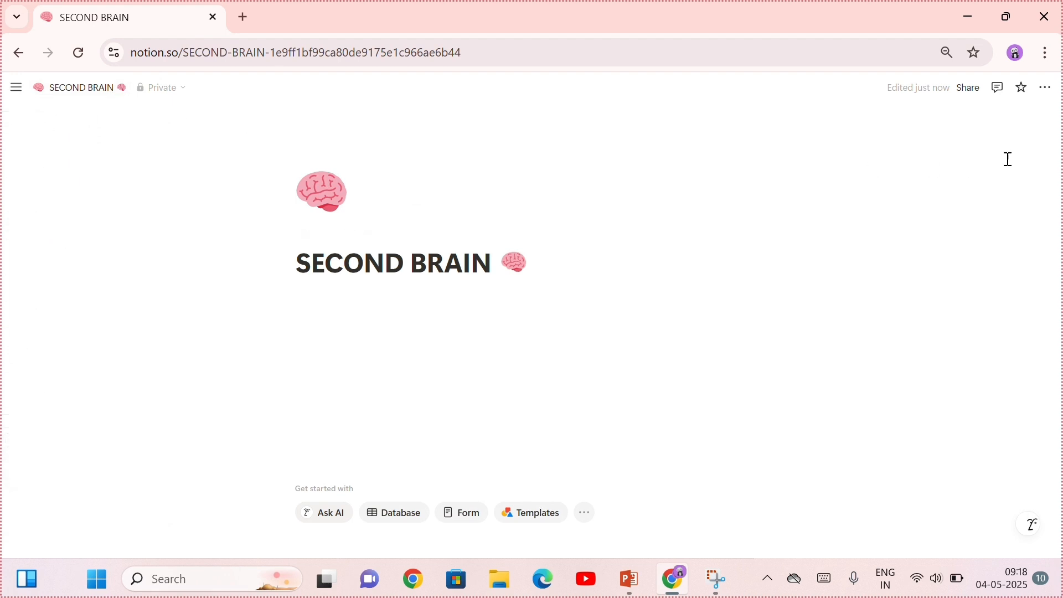
click(1047, 89)
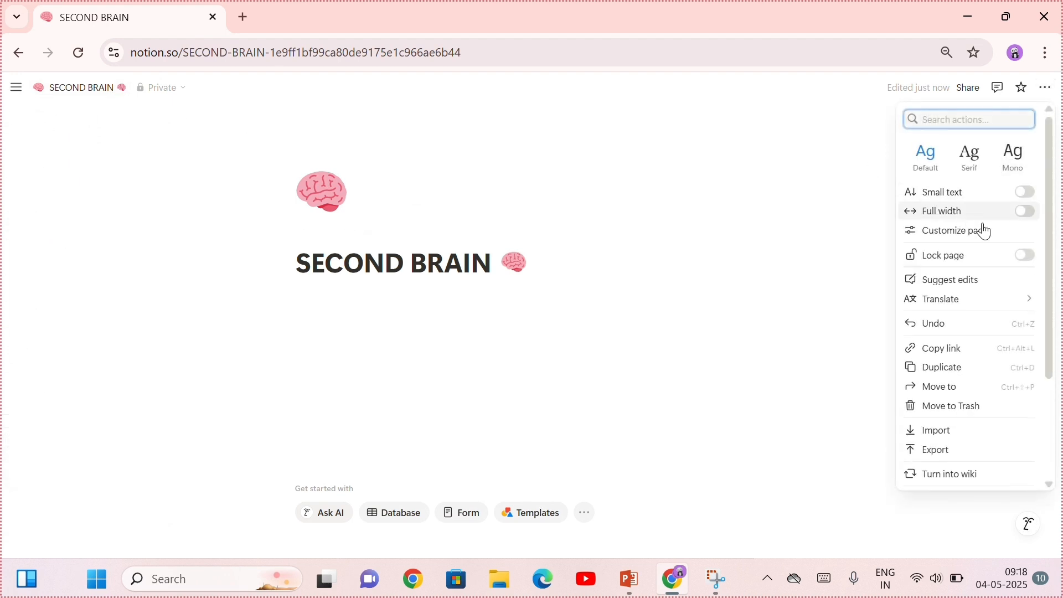
click(1031, 215)
click(204, 410)
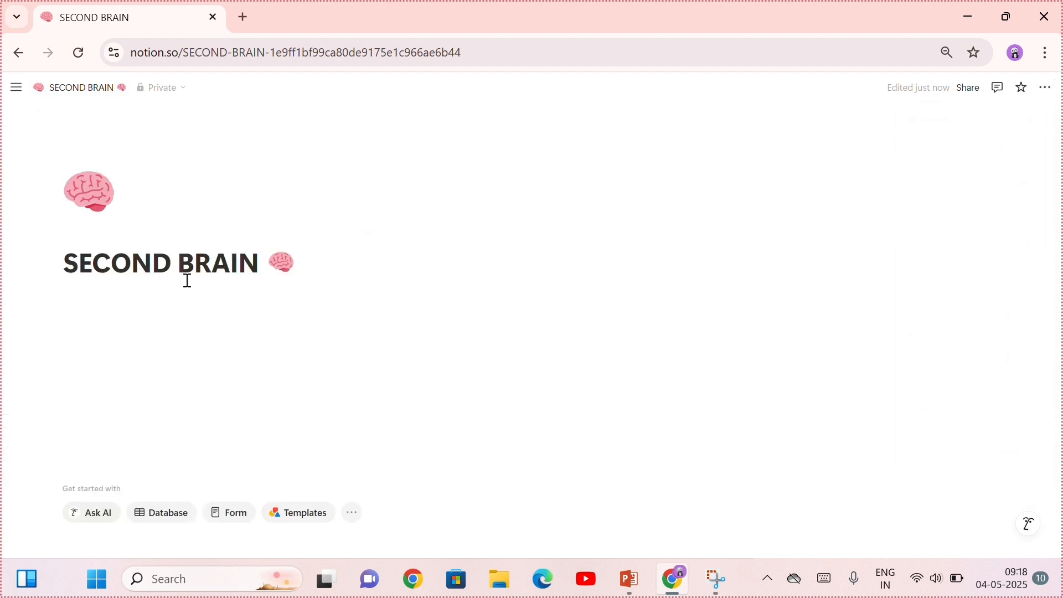
click(149, 309)
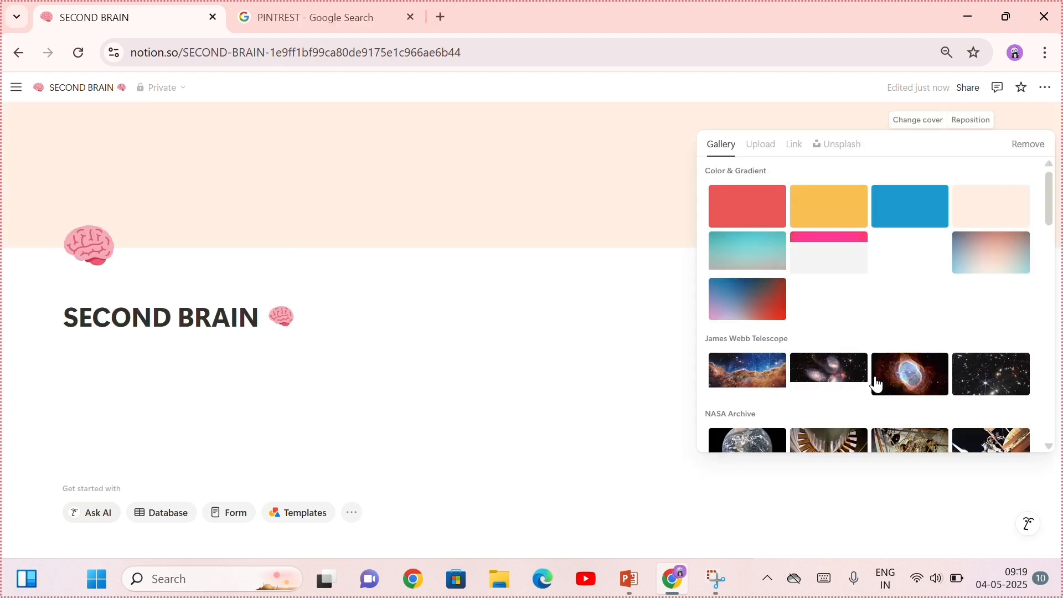
- Browse the cover gallery and set the page cover to the James Webb Telescope image "Cosmic Cliffs in Carina"
scroll(878, 383, down, 10)
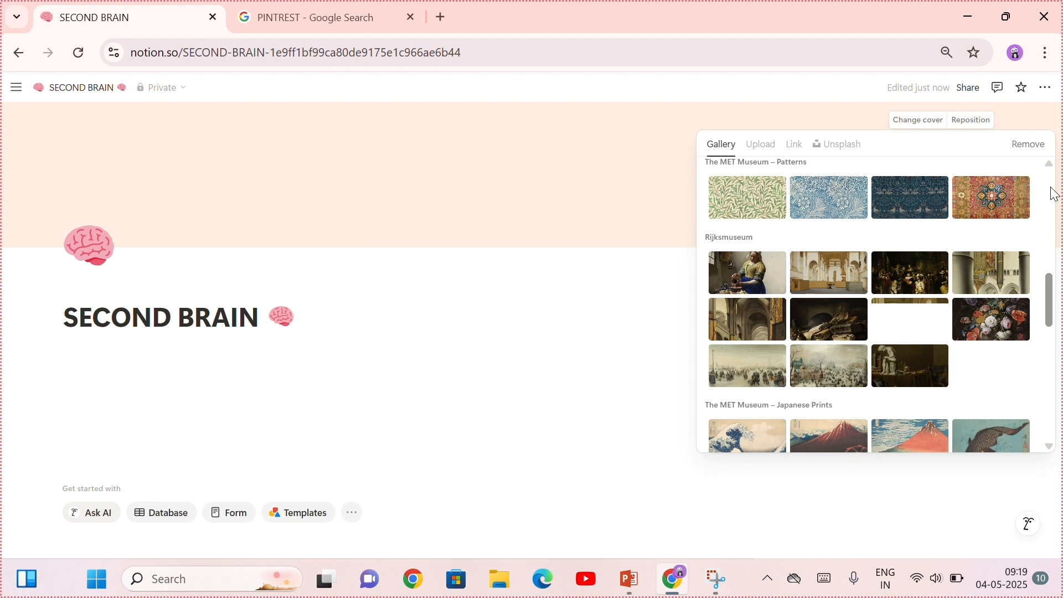
scroll(1039, 161, up, 10)
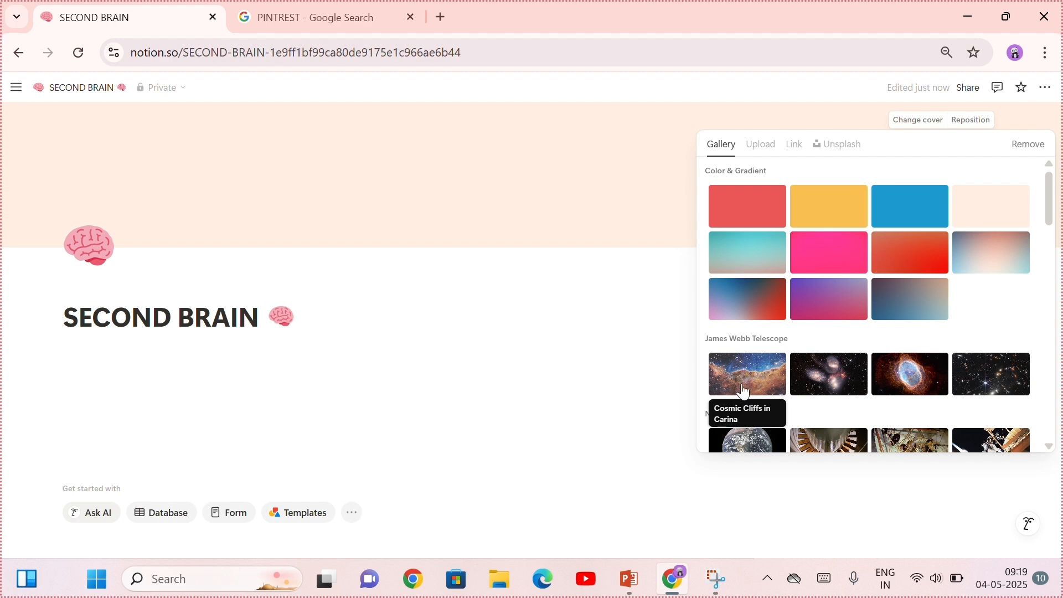
click(784, 365)
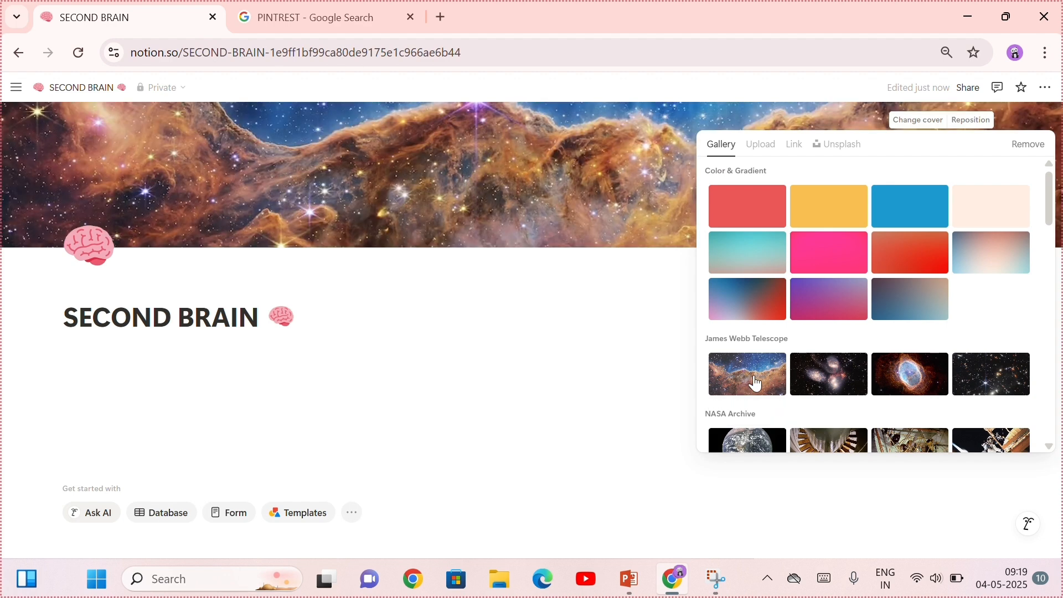
click(196, 373)
- Ask the AI on the empty page "I WANT AN INVESTMENT PLANNER FOR MY SELF SO CAN YOU CREATE AN TABLE FOR THAT"
click(182, 368)
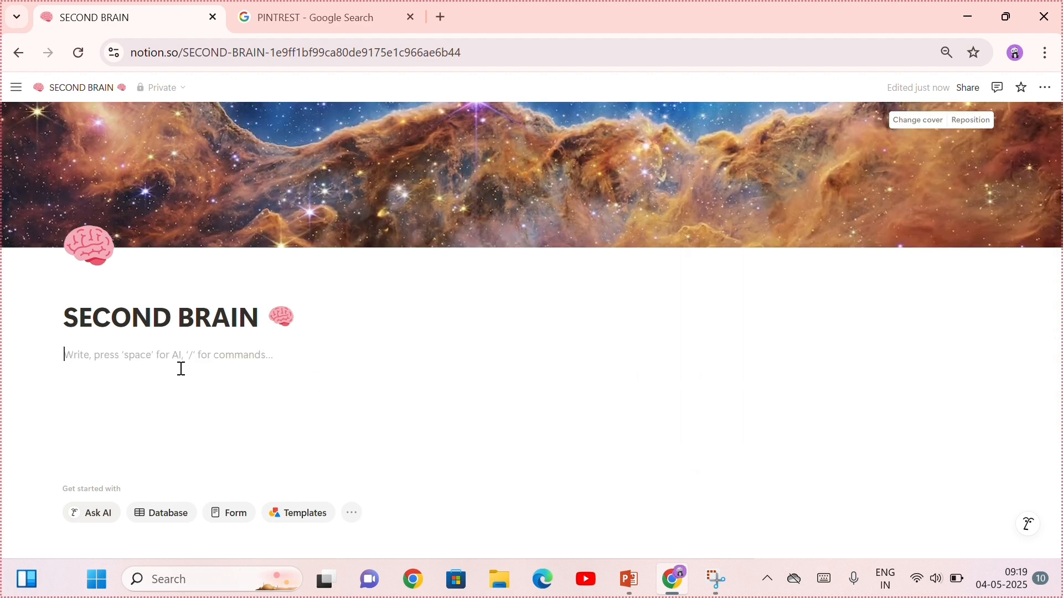
key(space)
text(I)
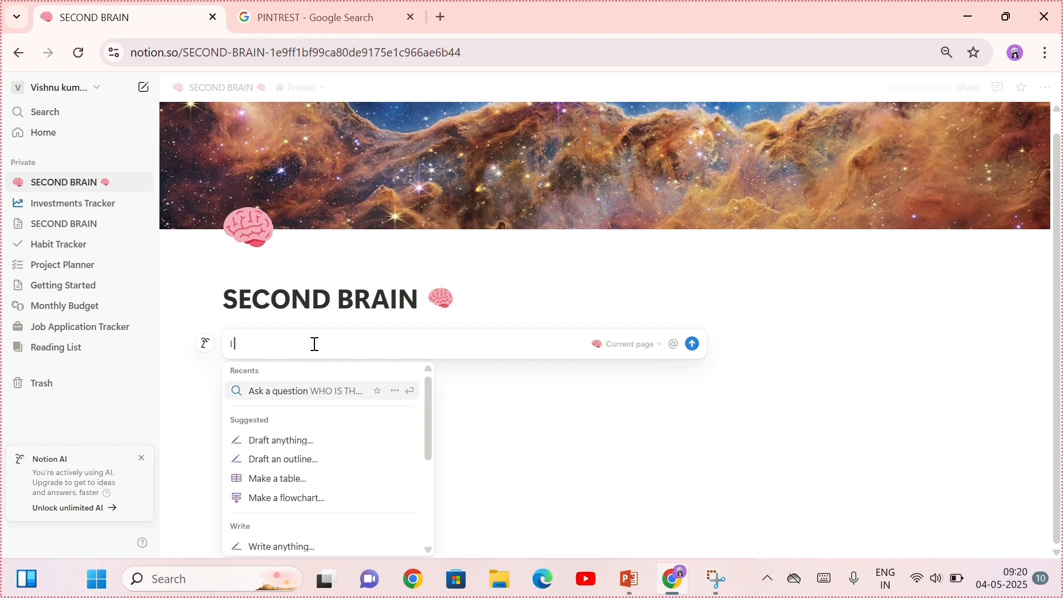
text( WANT AN )
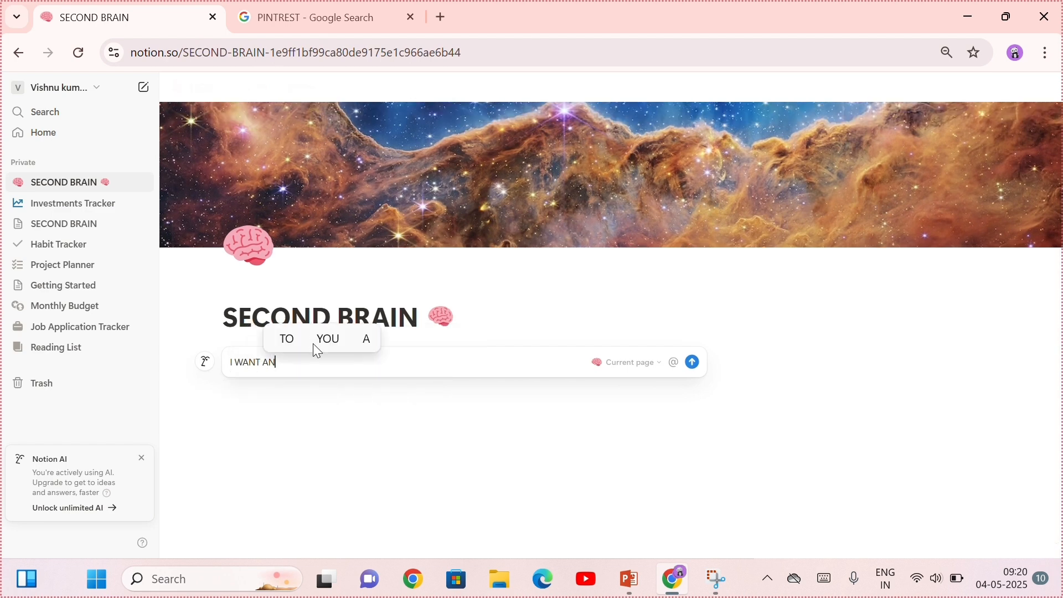
text(INVESTMEN)
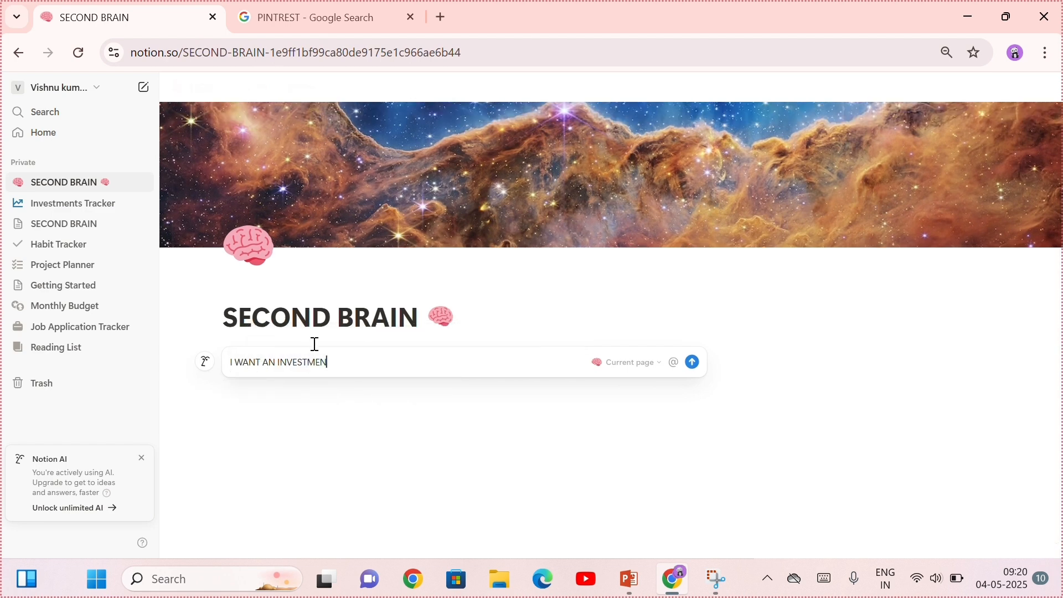
text(T PLANNER FOR MY S)
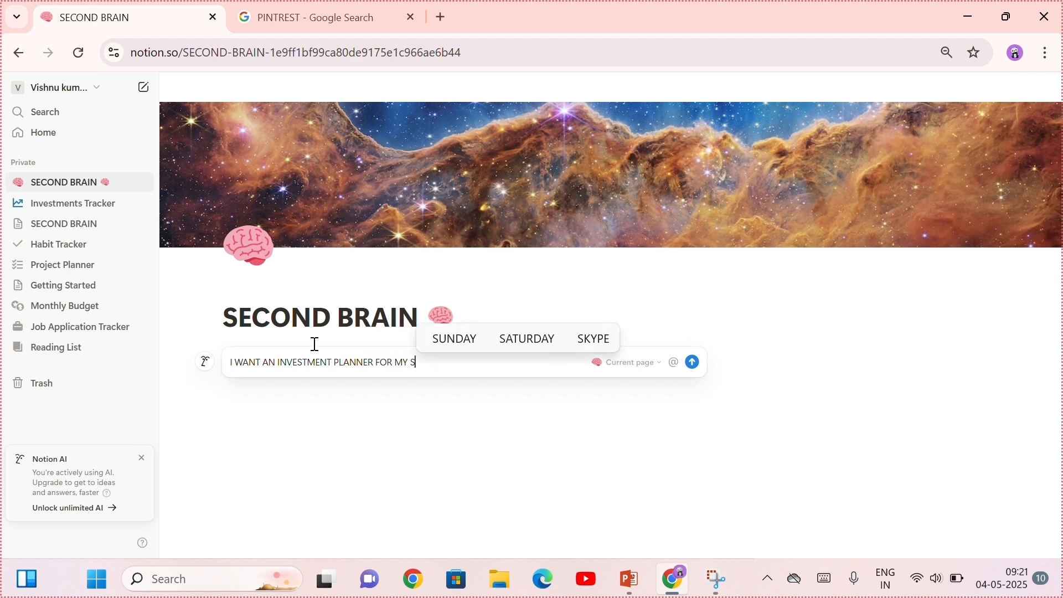
text(ELF SO CAN YOU)
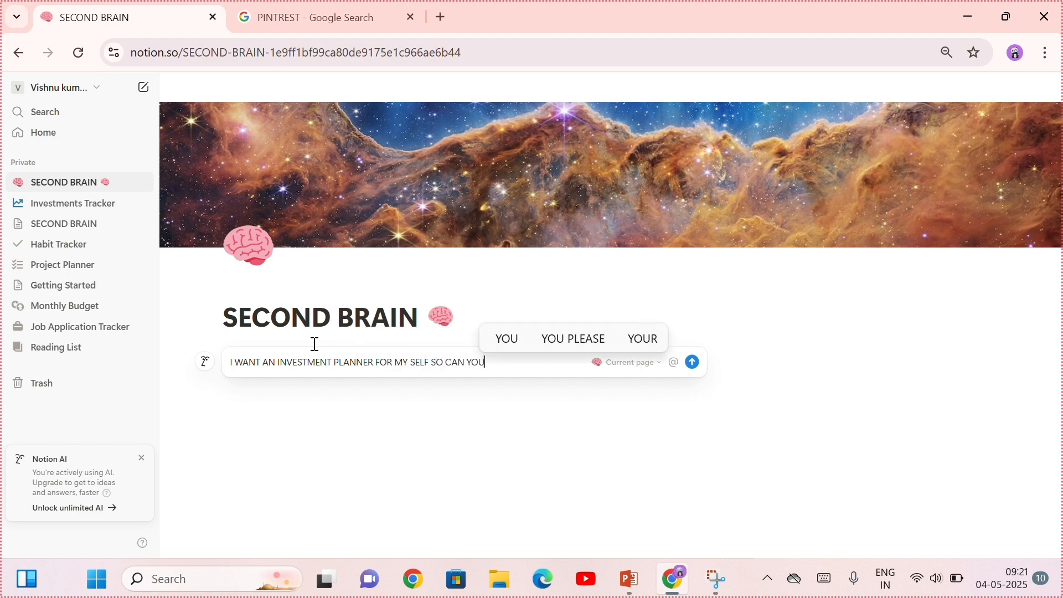
text( CREATE AN)
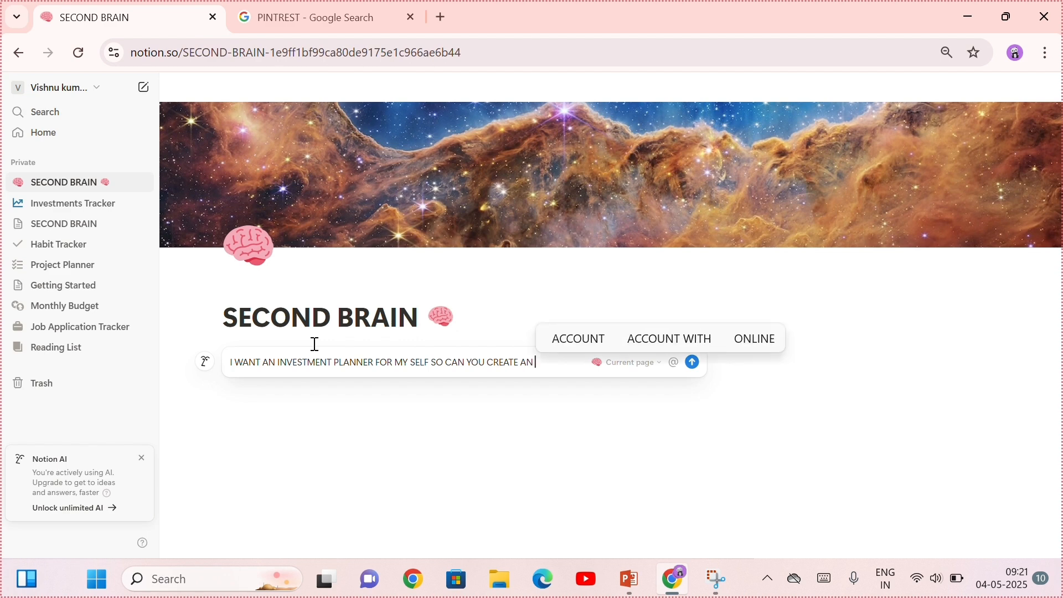
text( TABLE FOR THAT)
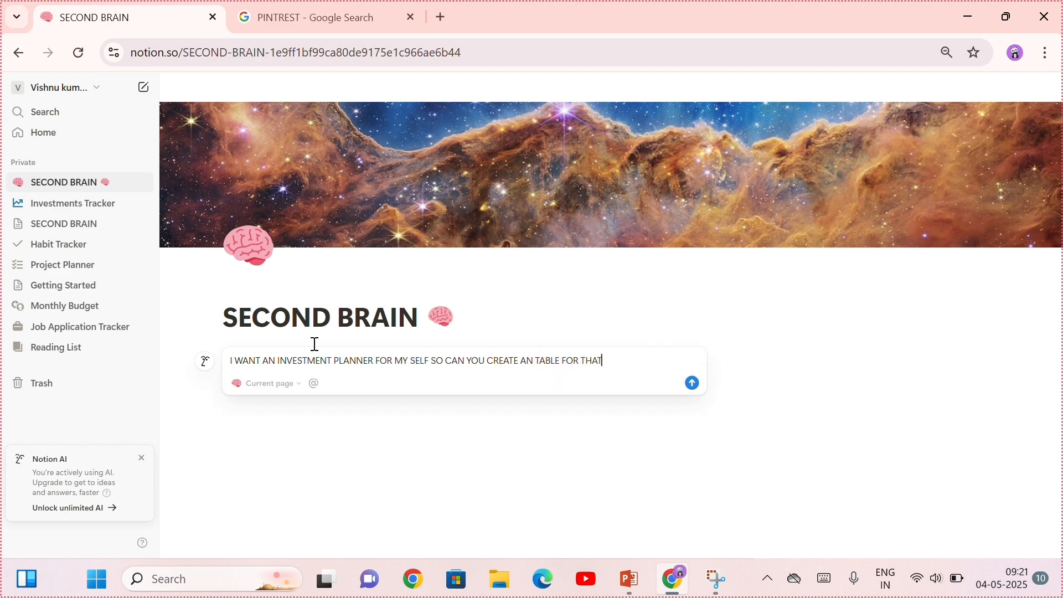
key(Return)
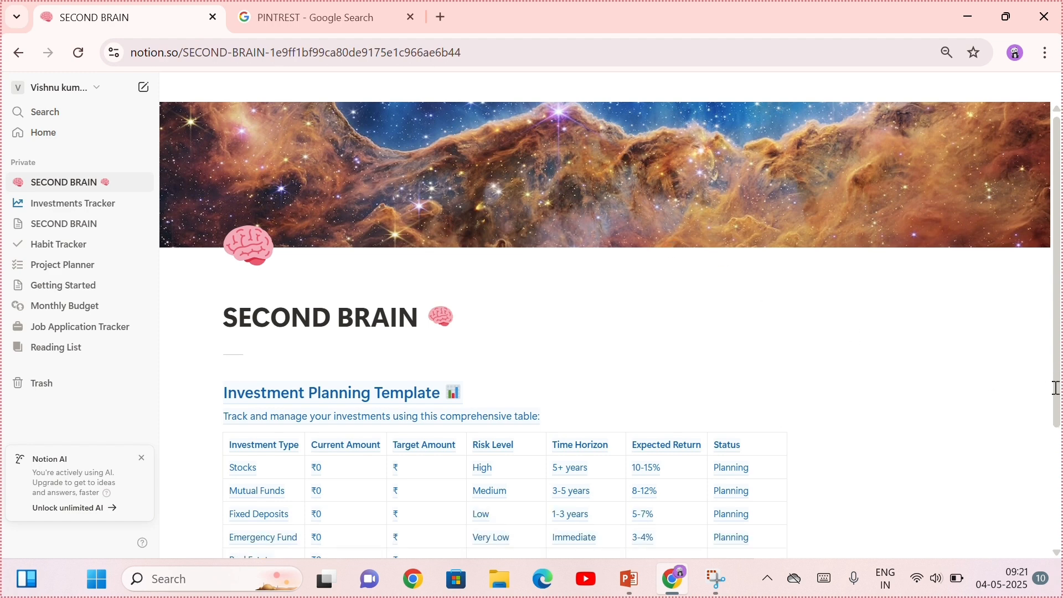
- Review the generated investment planning table and goals tracker, and keep the pending AI edits
drag(1057, 409, 1062, 515)
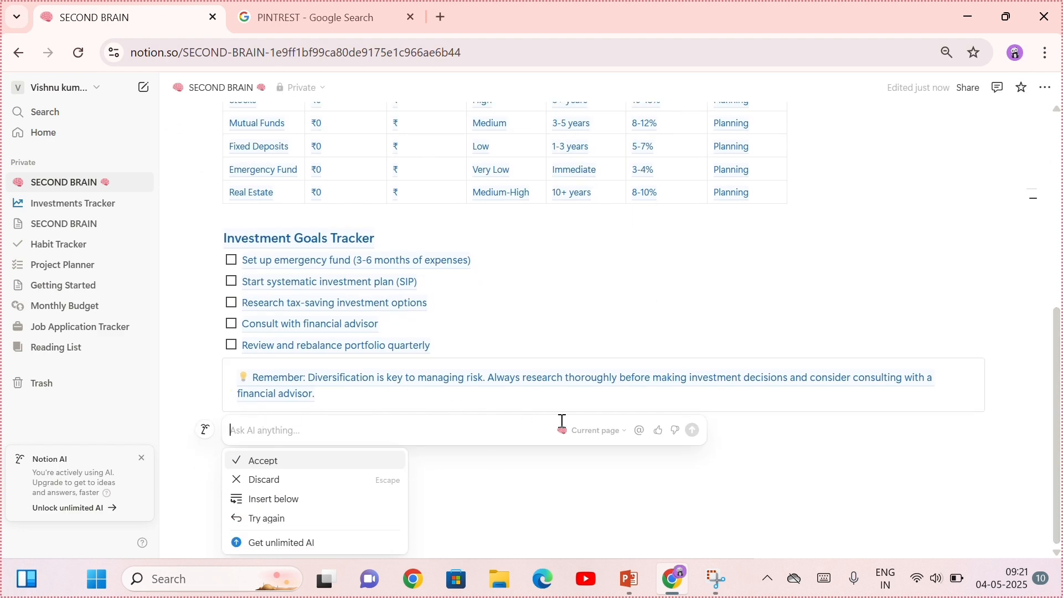
drag(1058, 346, 1022, 412)
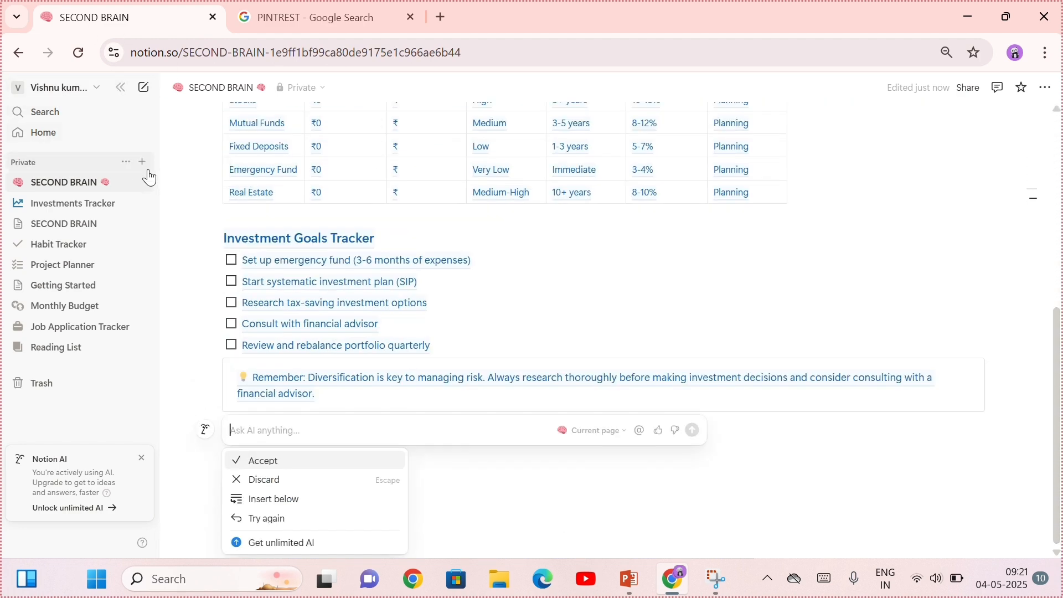
click(143, 161)
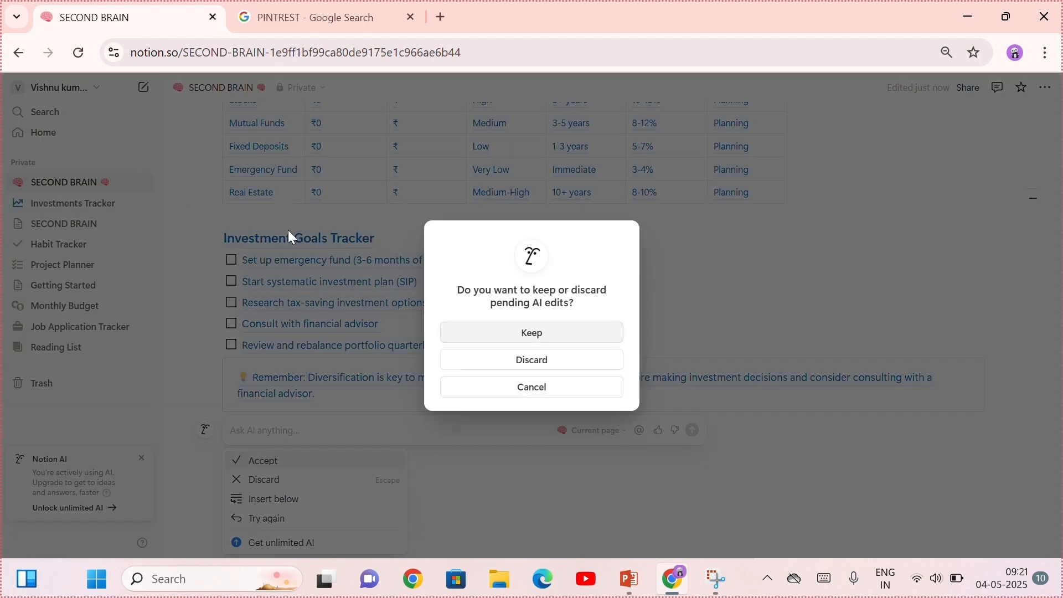
click(553, 345)
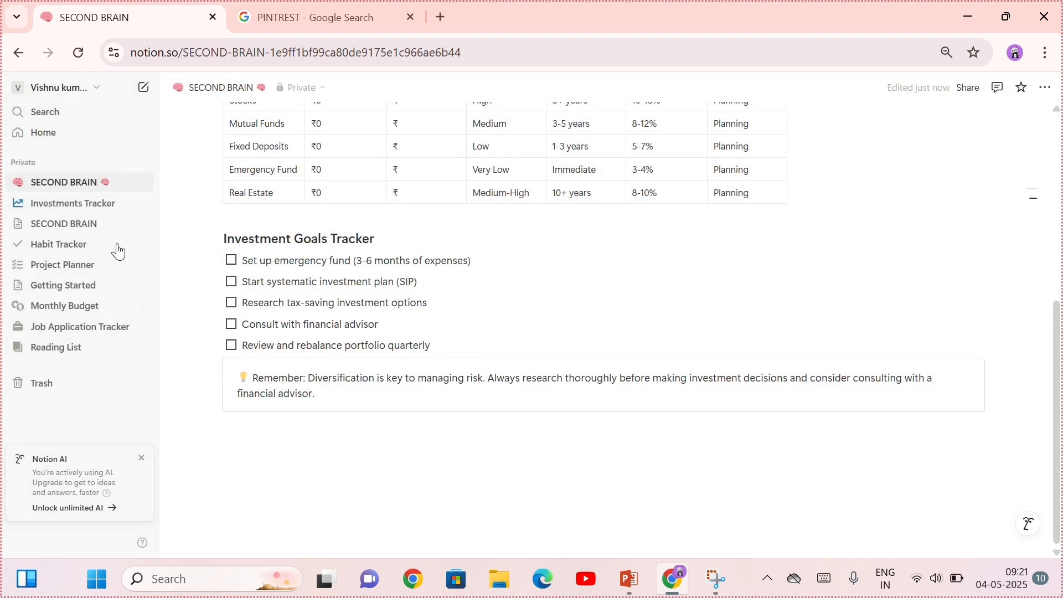
- Create a new private page titled "JOURNAL" and move into its body
text(JOURN)
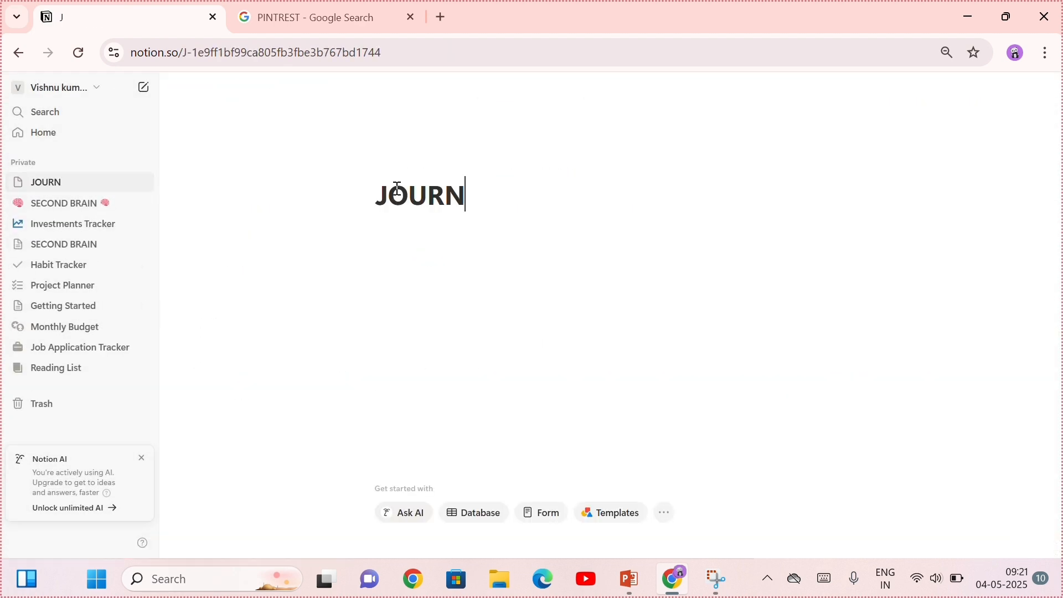
text(AL)
key(Return)
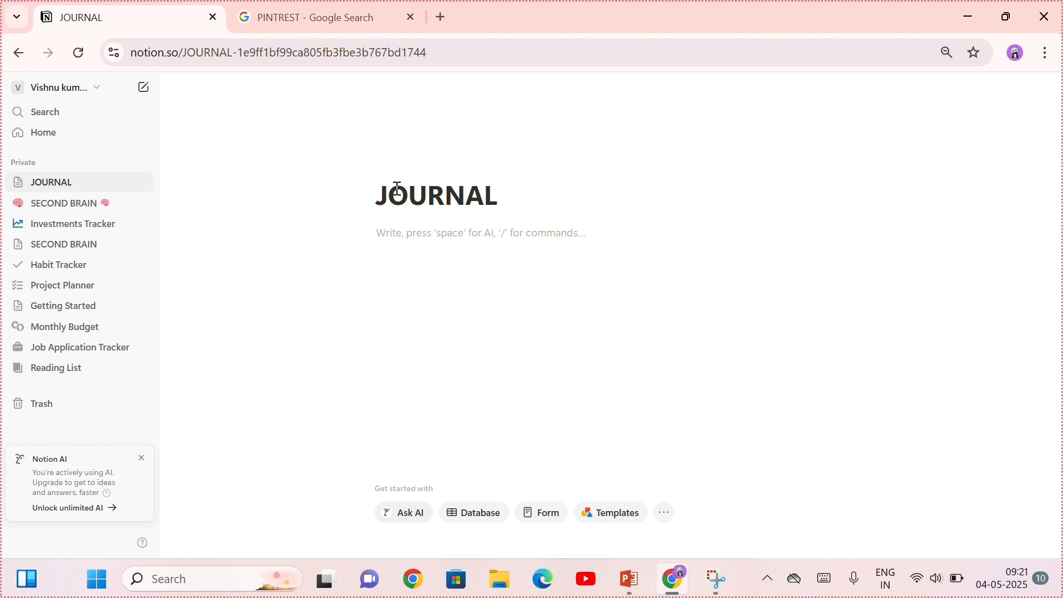
- Insert a toggle list labelled "04-05-2025 SUNDAY" and add a second, empty toggle below it
text(/)
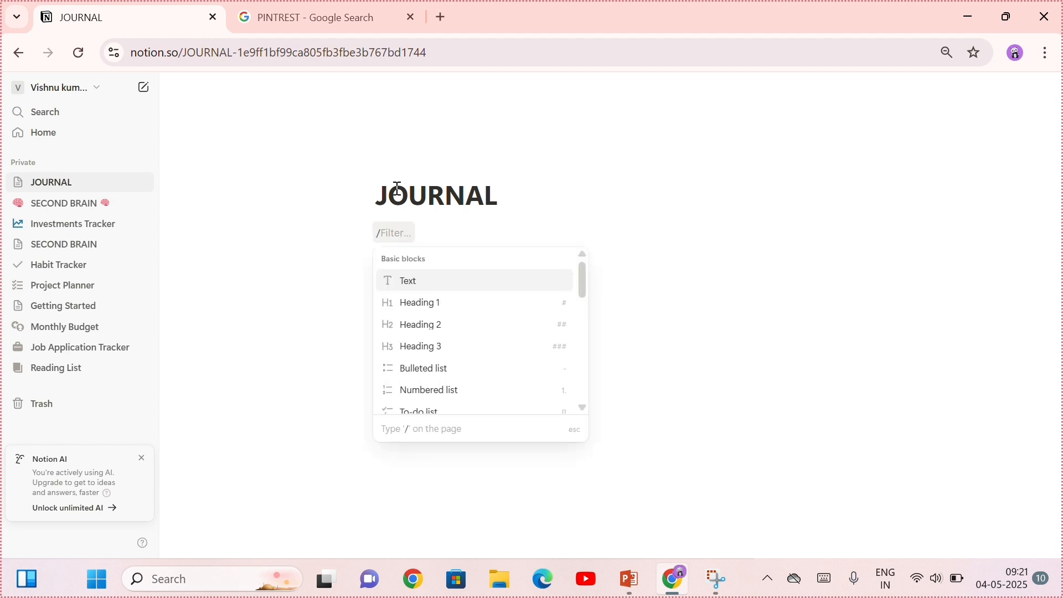
text(TOGGLE)
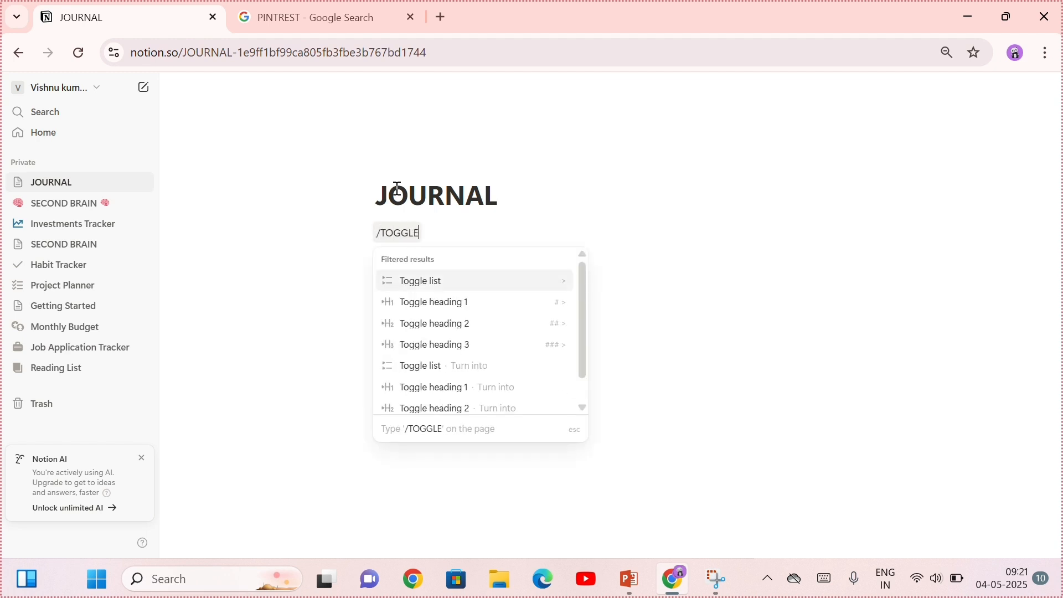
key(Return)
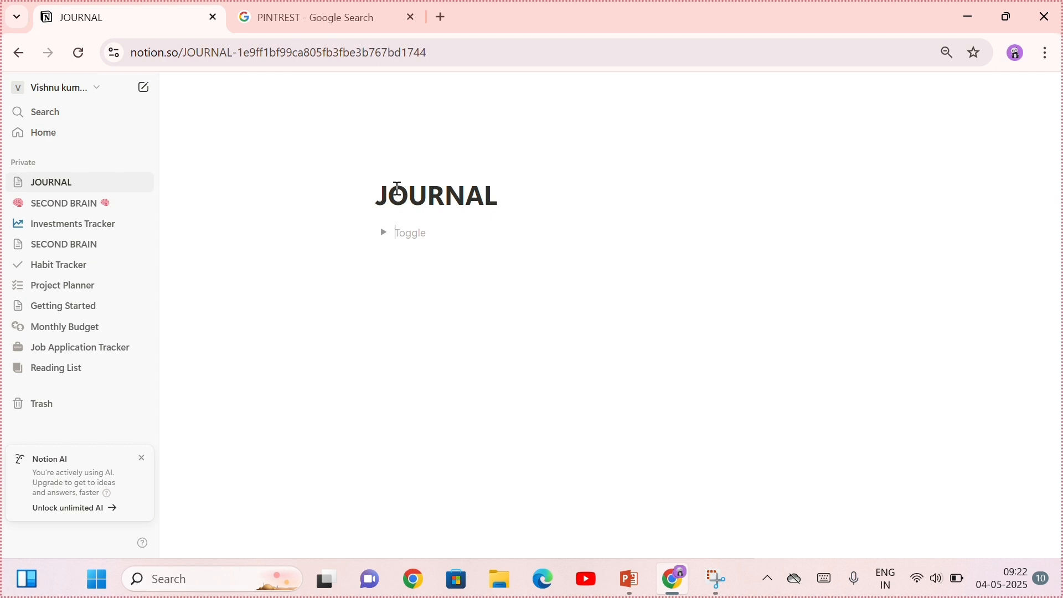
text(04-05-2025 SUNDAY B)
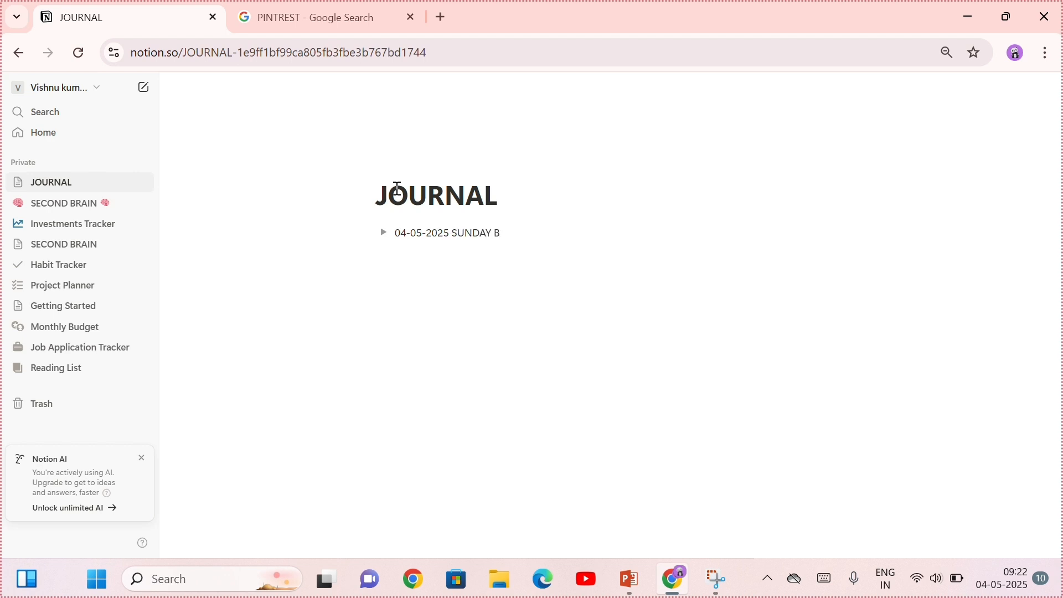
key(BackSpace)
key(Return)
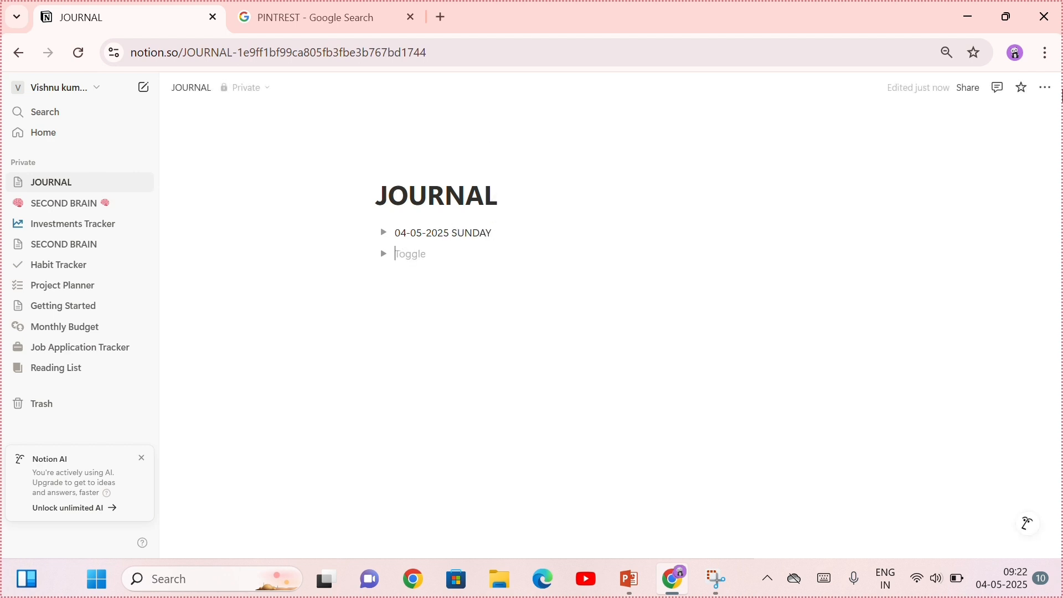
- Set the JOURNAL page to small text, full width and the Serif font, and collapse the sidebar
click(1045, 87)
click(1024, 192)
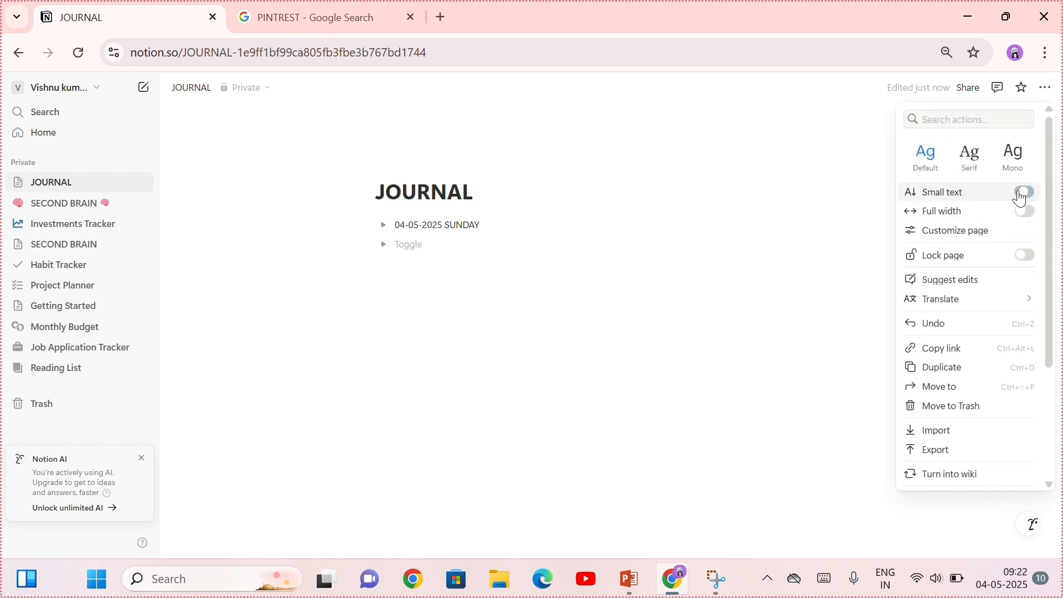
click(1025, 211)
click(966, 159)
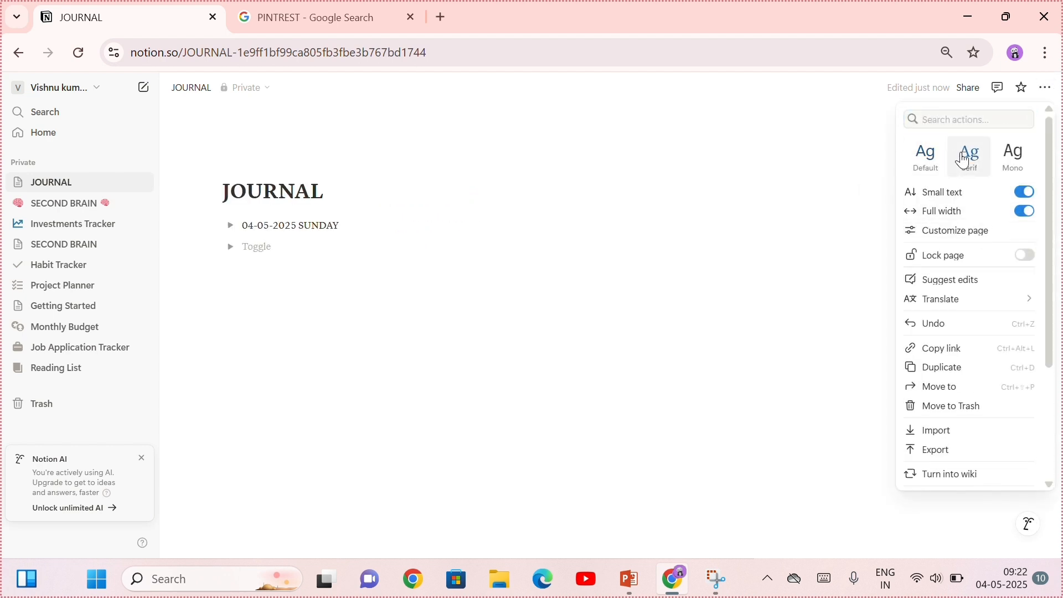
click(115, 85)
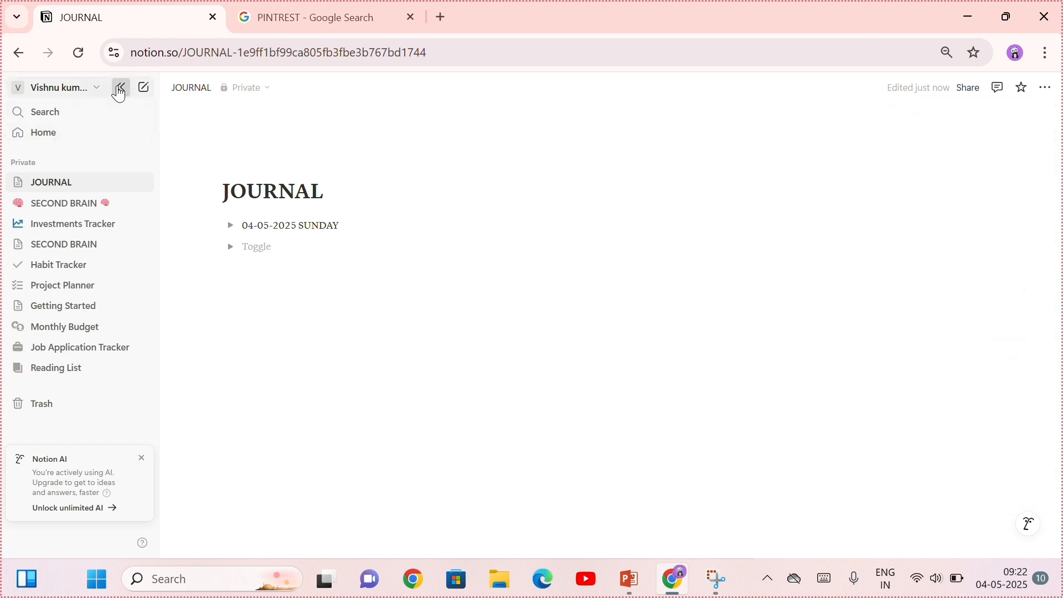
click(119, 88)
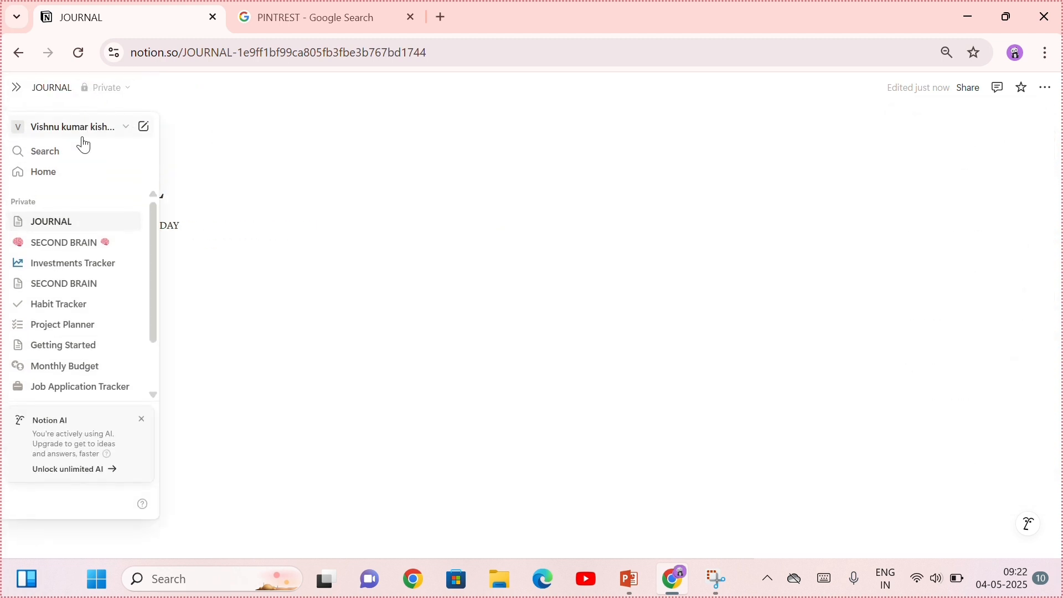
- Label the empty second toggle "05-05-2025, MONDAY"
click(185, 250)
text(05)
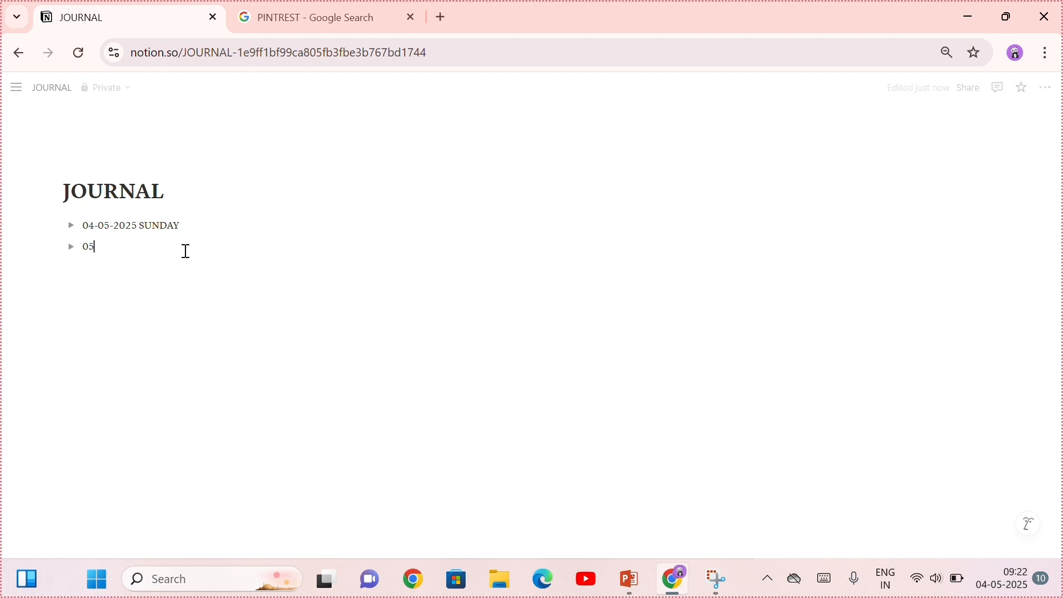
text(-05-)
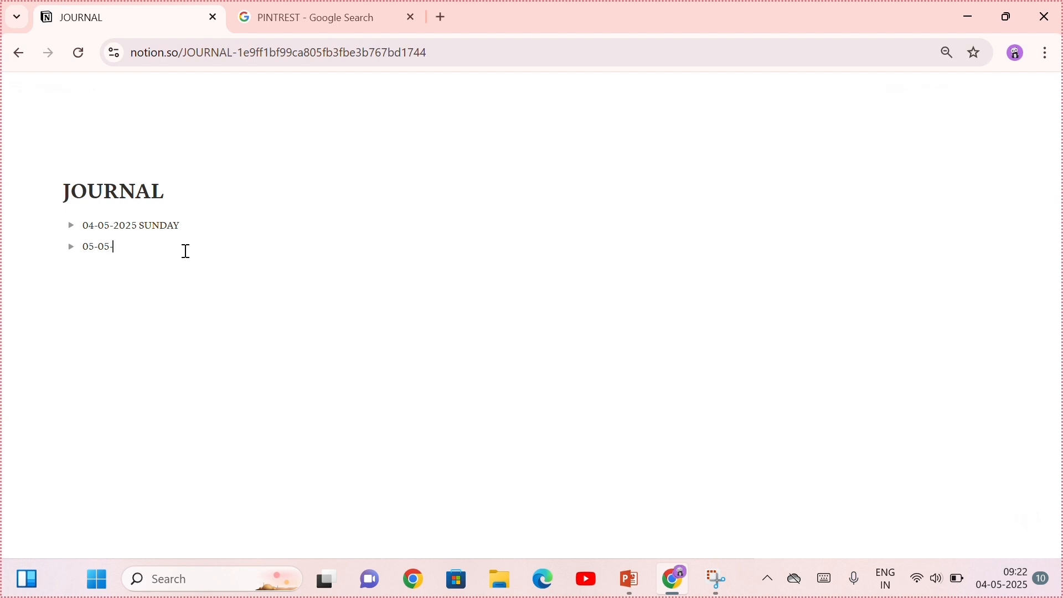
text(2025, MON)
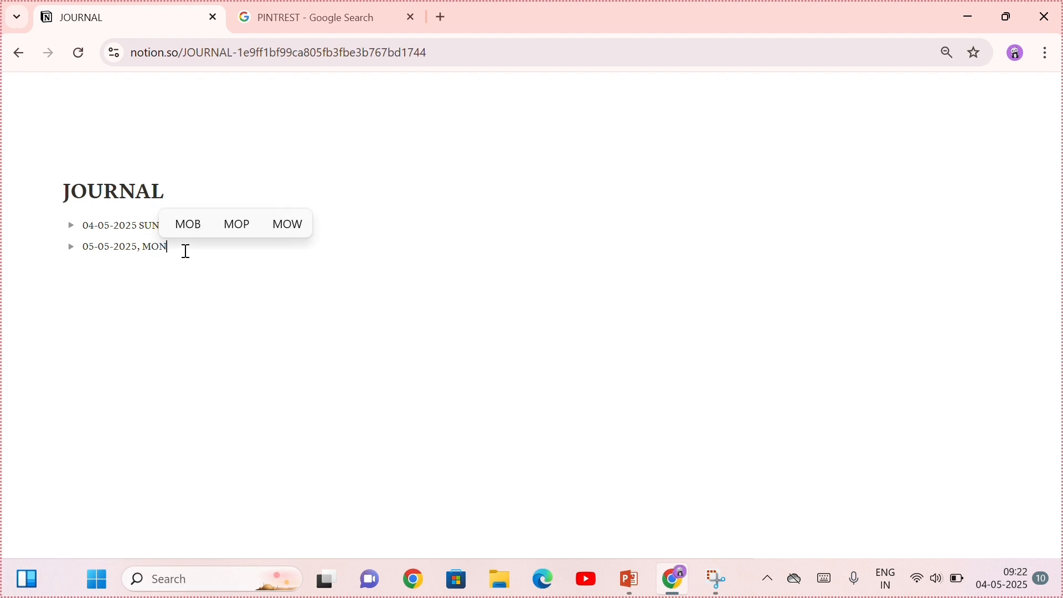
text(DAY)
- Add a comma after the date in the first toggle so it reads "04-05-2025, SUNDAY"
key(Up)
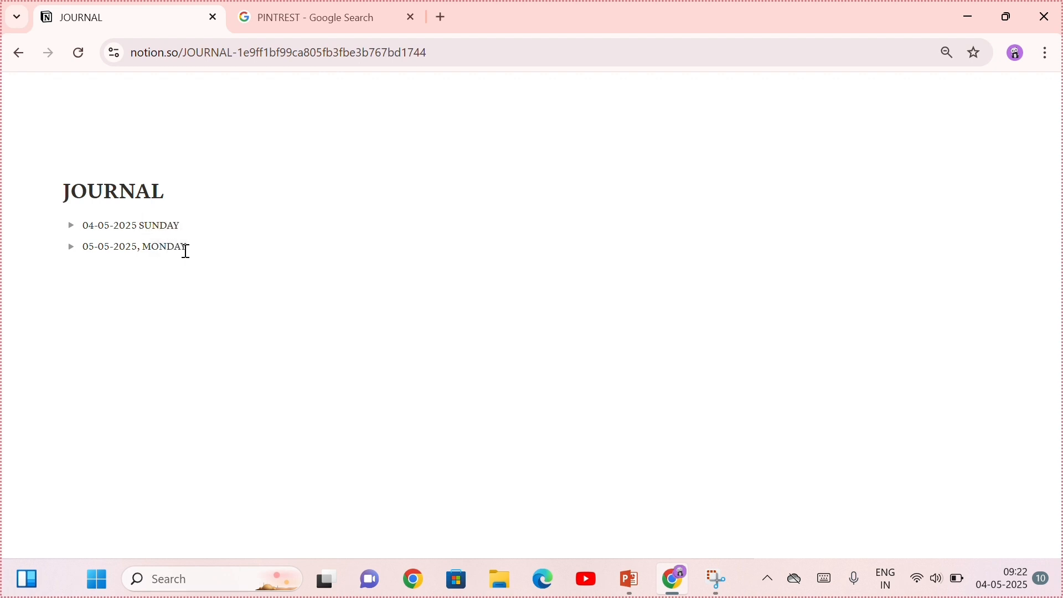
key(Left)
key(Left)
key(Left)
key(Left)
key(Left)
key(Left)
key(Left)
text(,)
- Expand the Sunday toggle and write an entry inside about waking at 5:00 AM, showering, running, breakfast and a walk with a friend
click(71, 227)
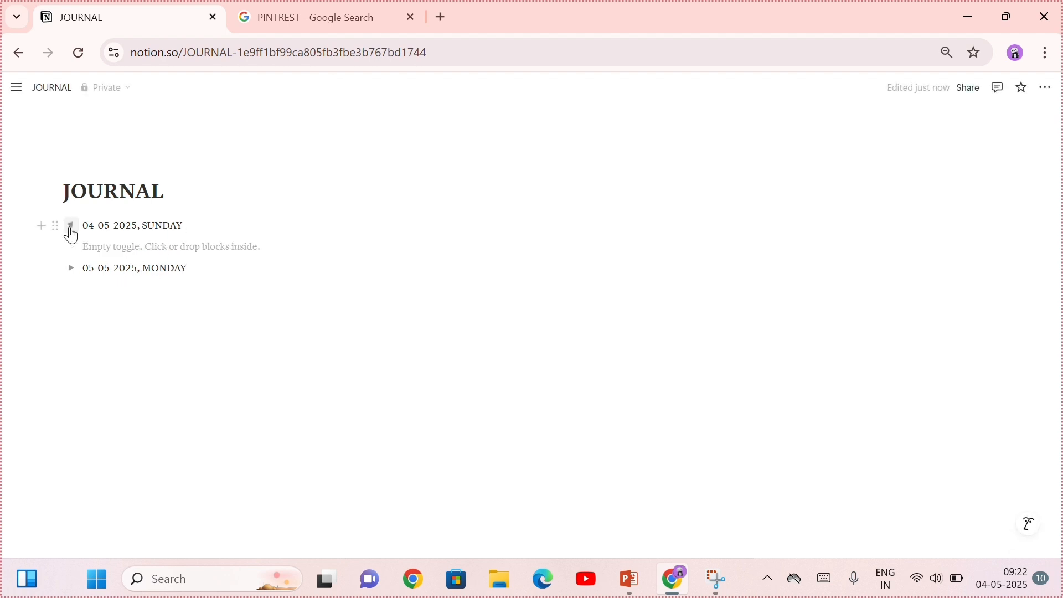
click(156, 254)
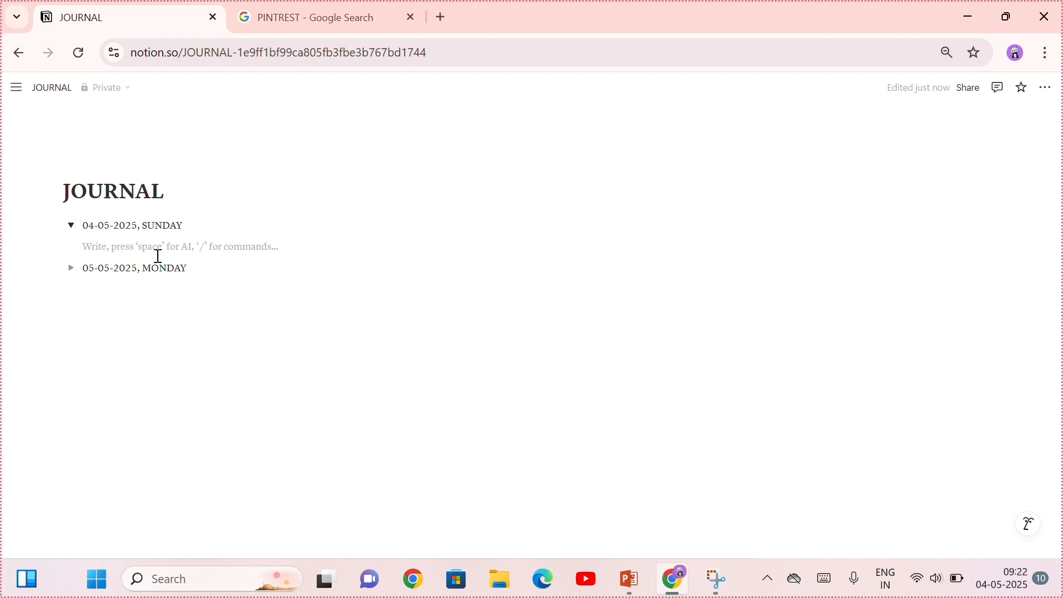
text(TODAY I)
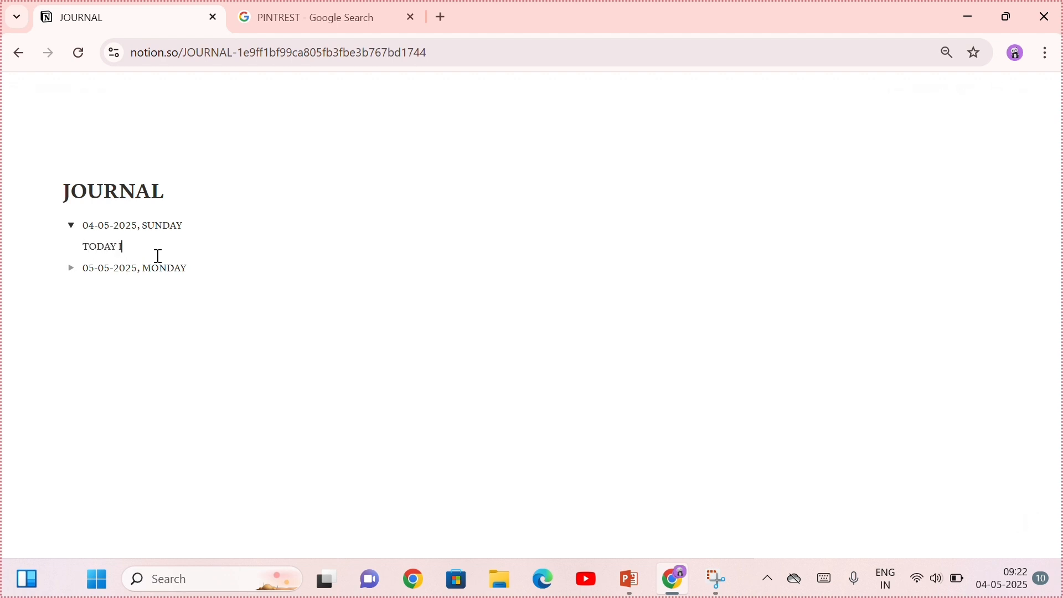
text( WAKED UP AT 5: 00 AM AND I TAKE SHOWER AND )
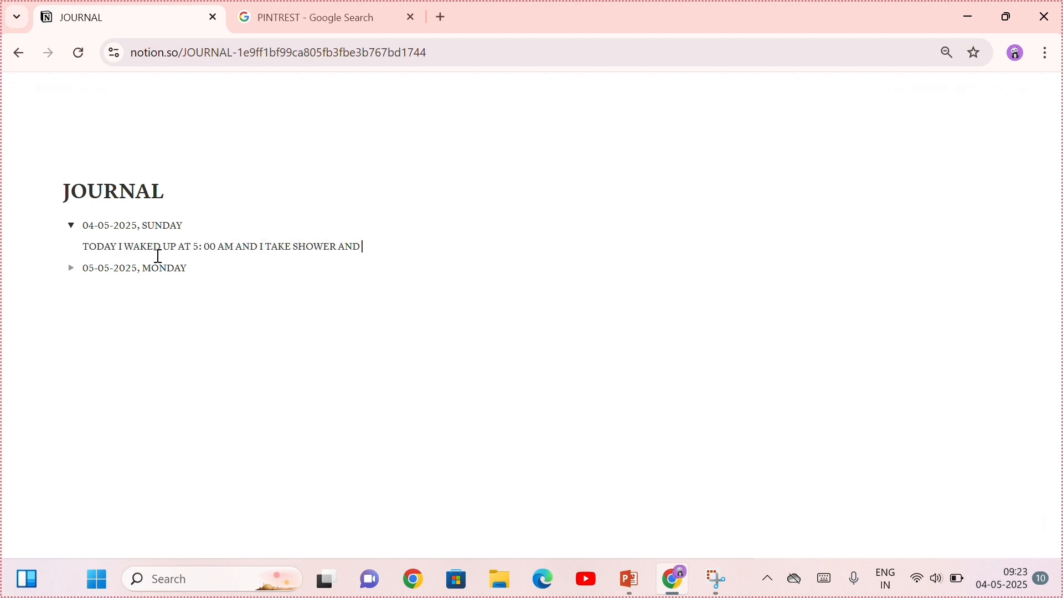
text(GO  FOR RUNNING I MEET MY ONE OF THAT FREIND WE TAKE)
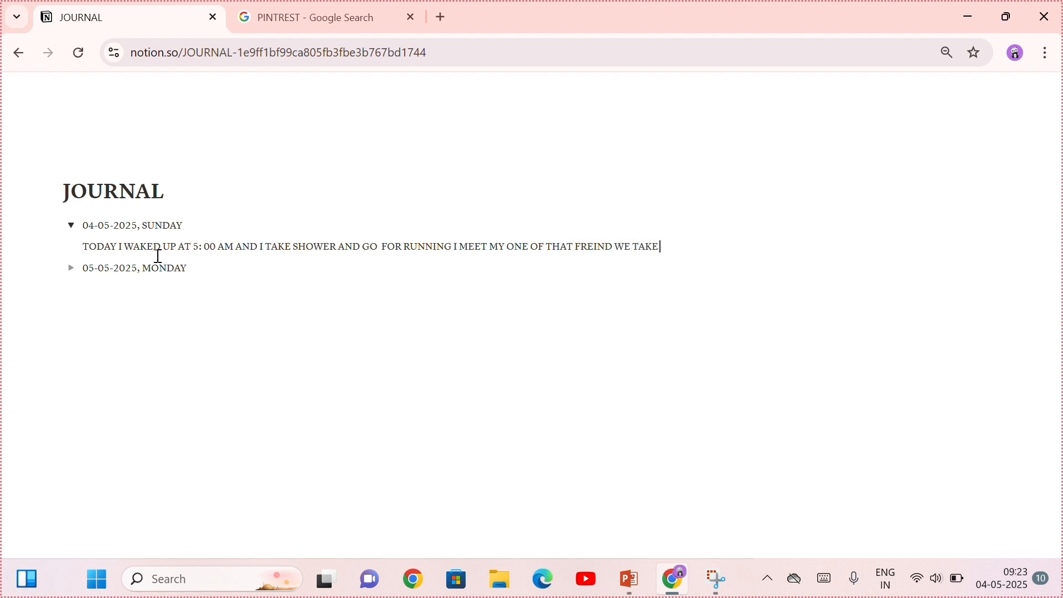
text( BREAKFAST AND THEN WE GO FOR WALK SHE W)
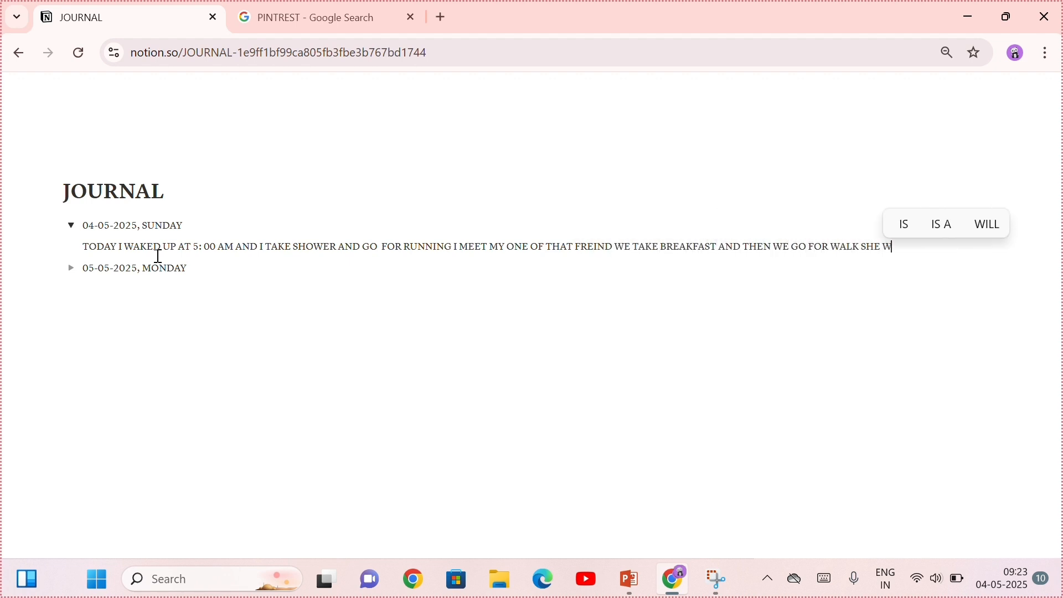
- Continue the Sunday entry with the friend's Goa invitation, declined because of the exam, ending "I WILL COME NEXT TIME.", and start a new line
text(AS A PLANNING FOR GOING GOA AND SHE ASKED ME TO GO)
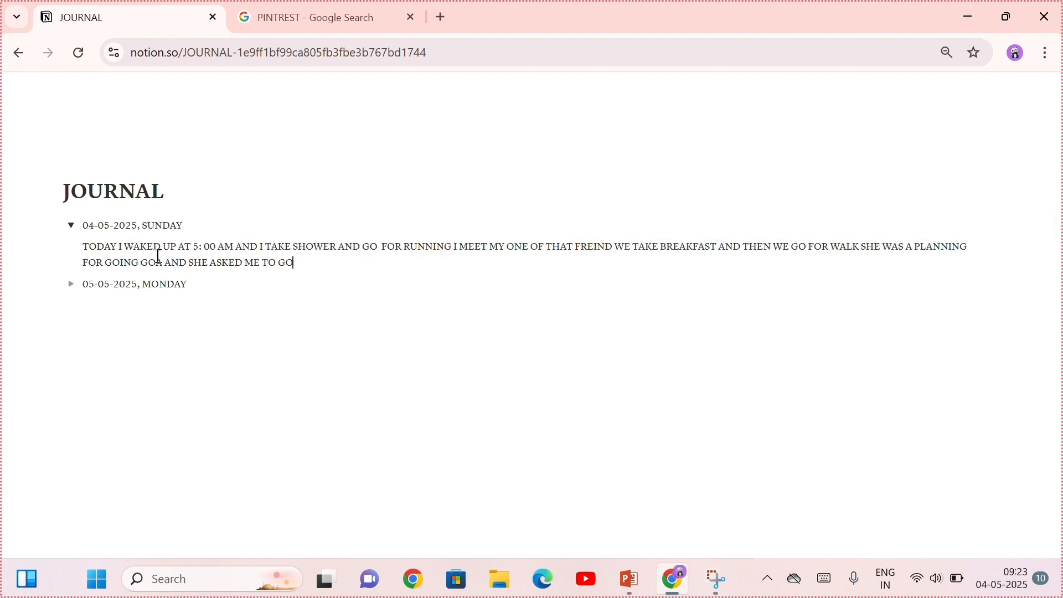
text( BUT I WAS NOT PREPARE BECAUSE MY EXAM IS COMING RIGHT NOW I SAY NO I WILL COME NE)
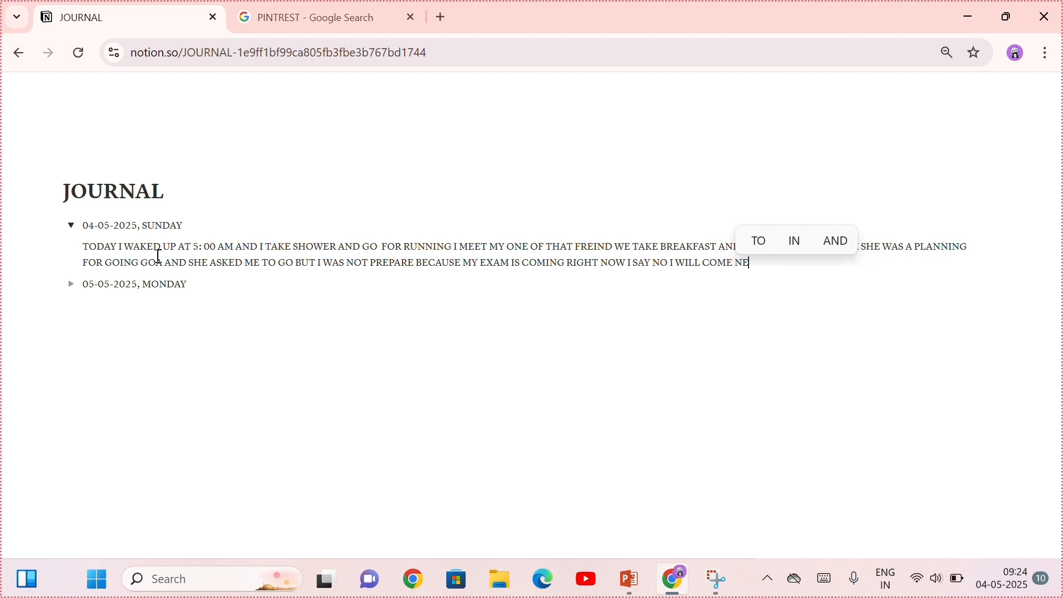
text(XT R)
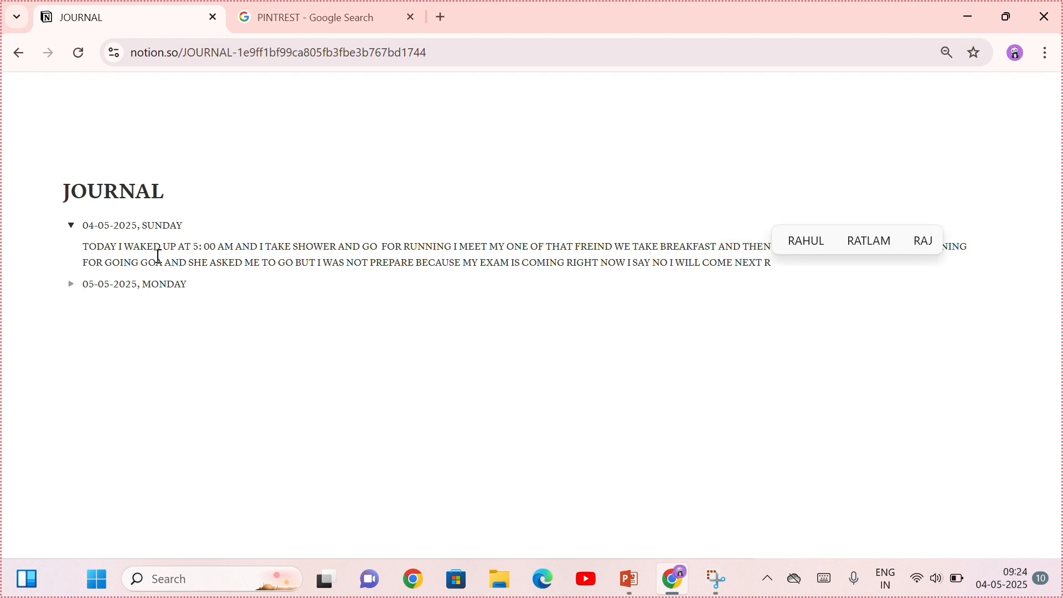
key(BackSpace)
text(TIME)
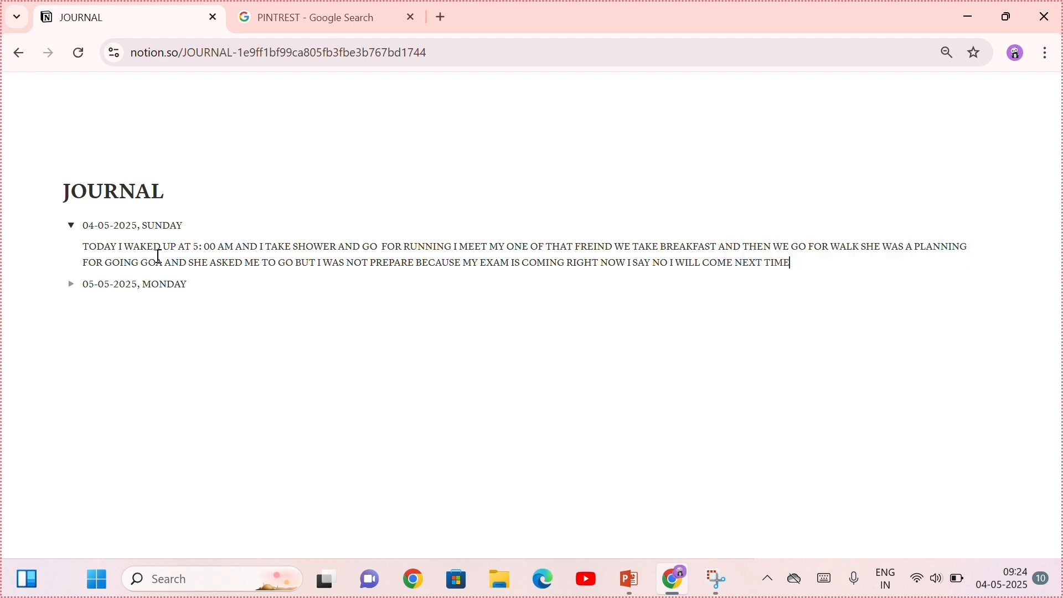
text(.)
key(Return)
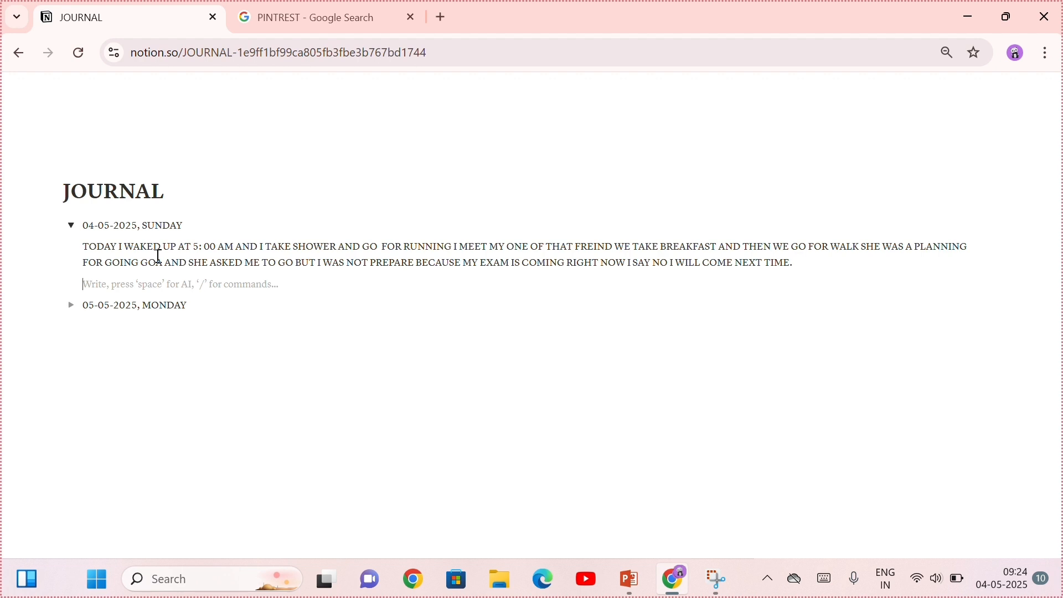
- Have the AI continue writing the Sunday entry on the empty line below the paragraph
text(/AI)
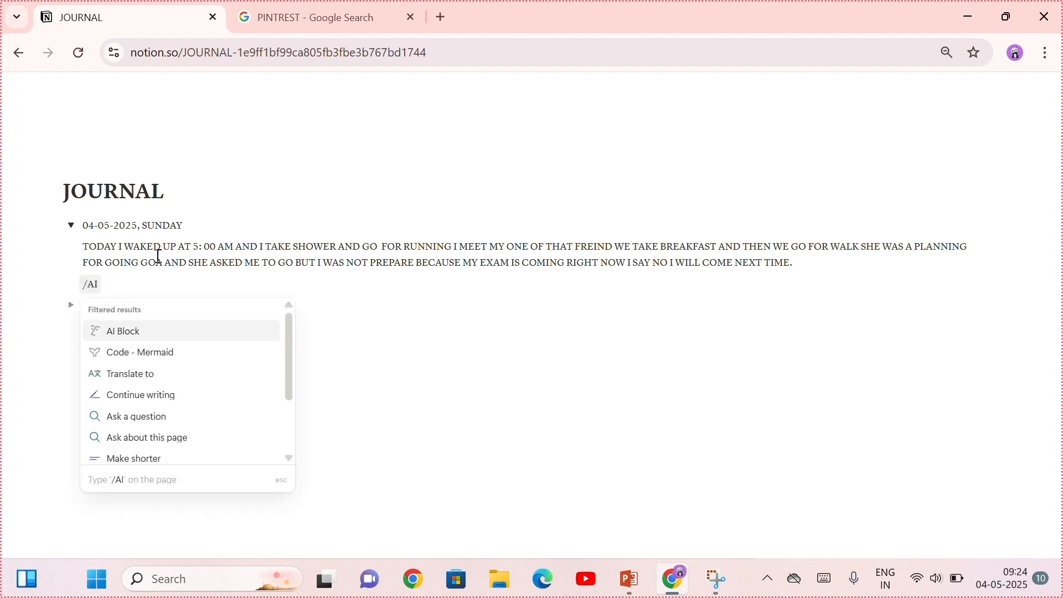
key(Down)
key(Down)
key(Down)
key(Down)
key(Down)
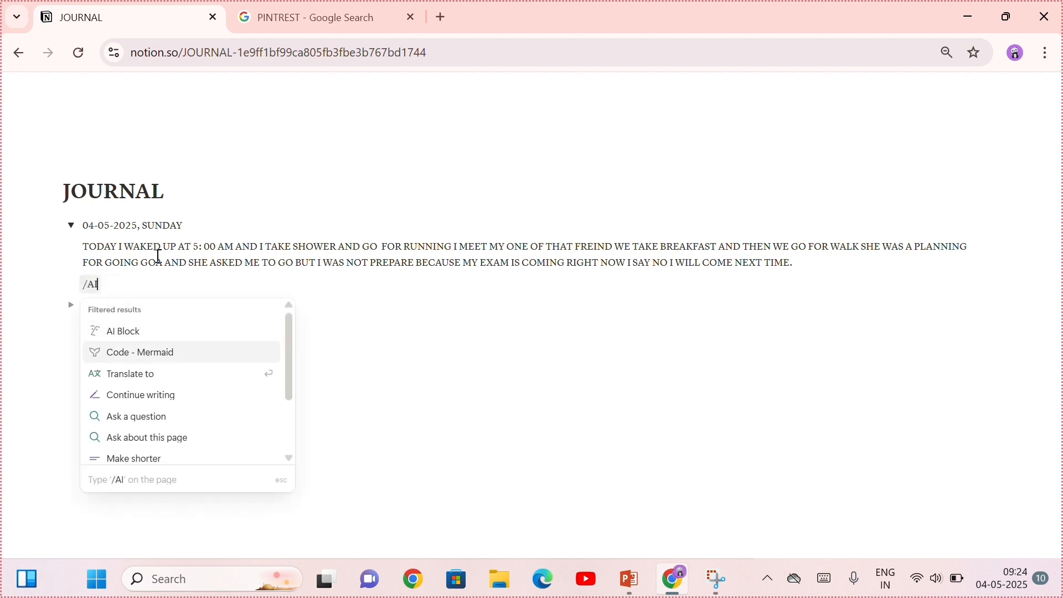
key(Up)
key(Up)
key(Up)
key(Down)
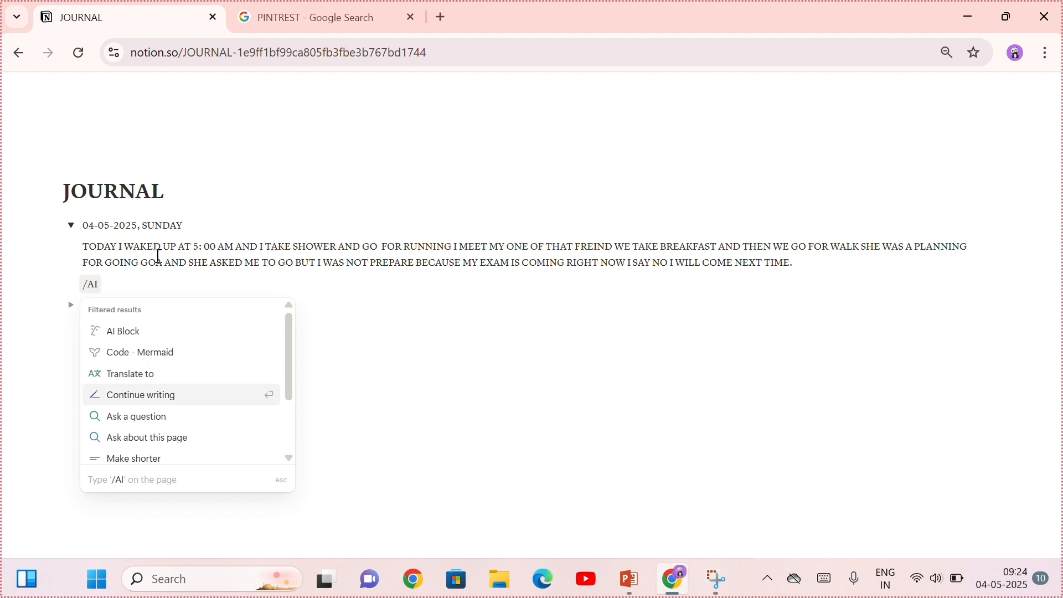
key(Return)
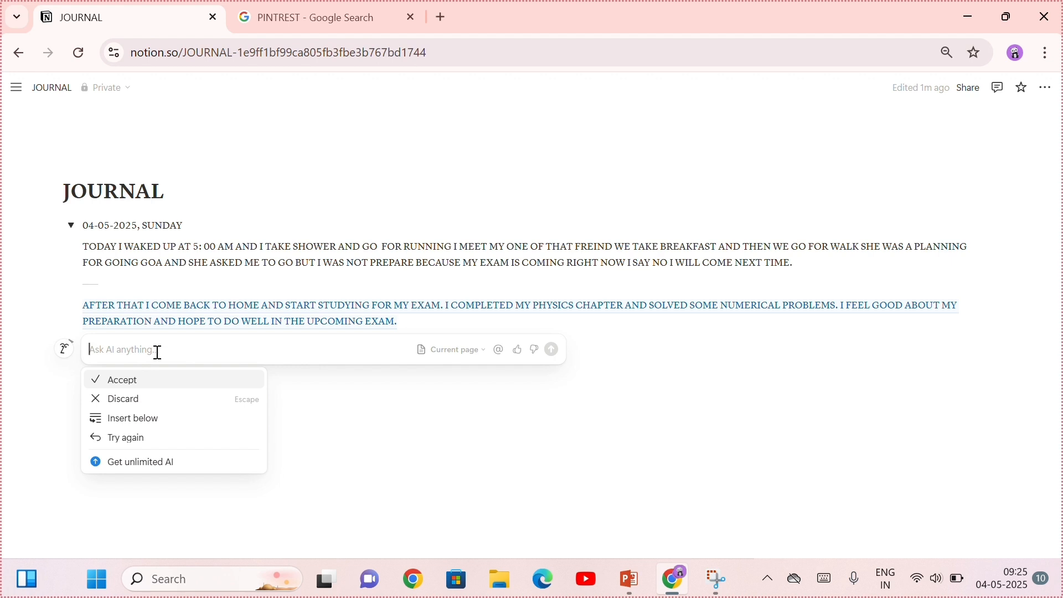
- Ask the AI to revise its generated continuation with the prompt "MAKE IT LONGER THAT I WANT"
text(MAKE)
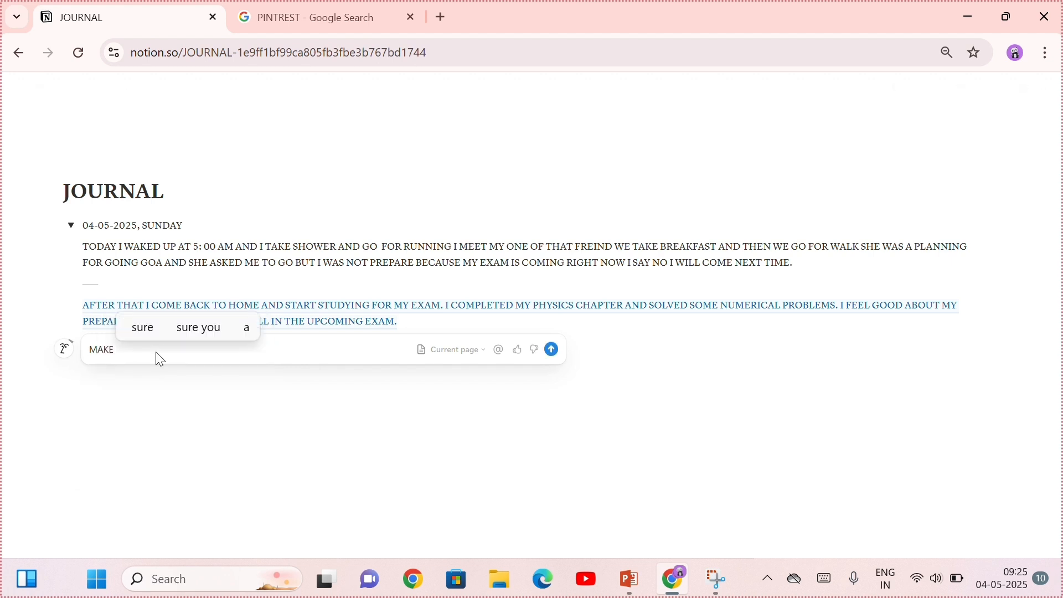
text( IT LONGER T)
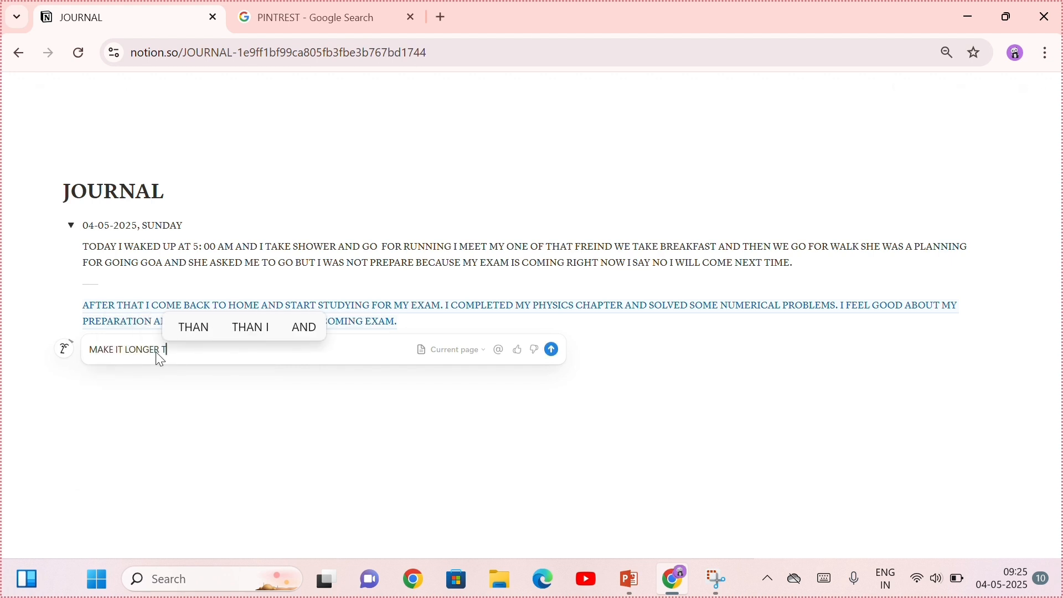
text(HAT I WANT)
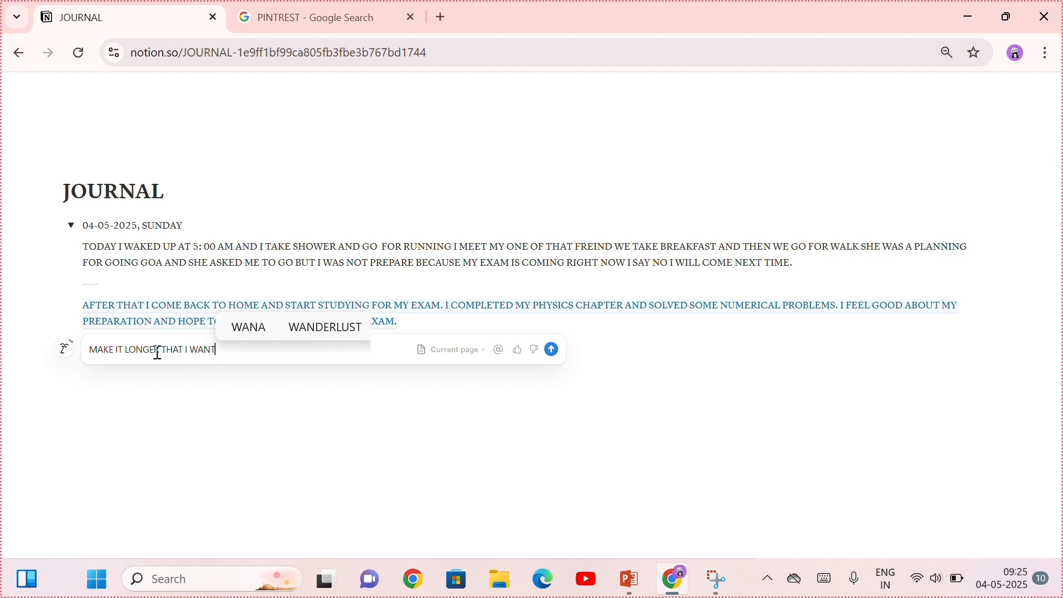
key(Return)
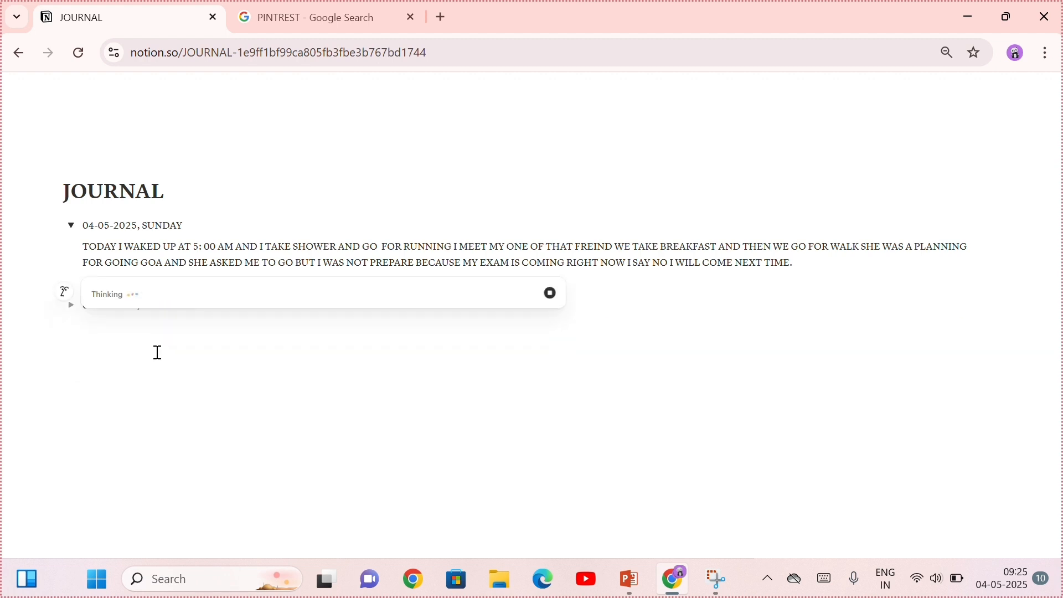